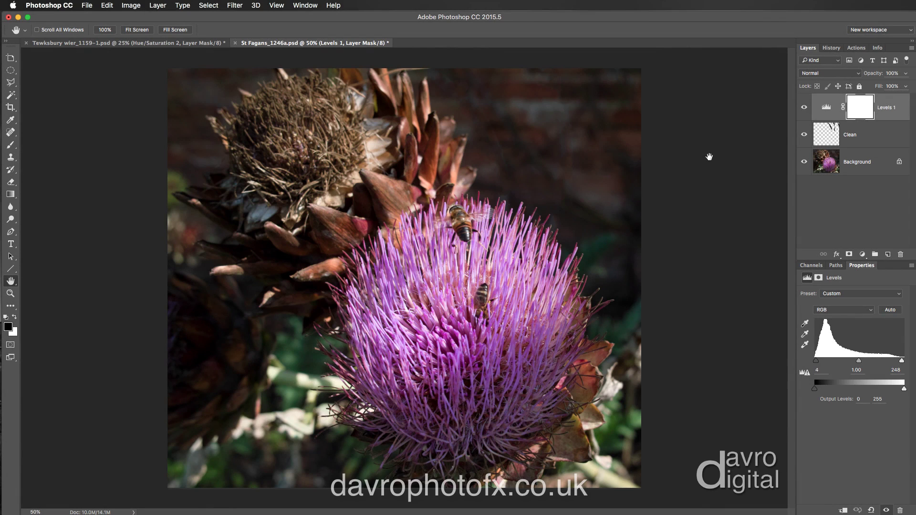
Start recording a new action named "Colour Boost" in the Colour action set
left_click(855, 48)
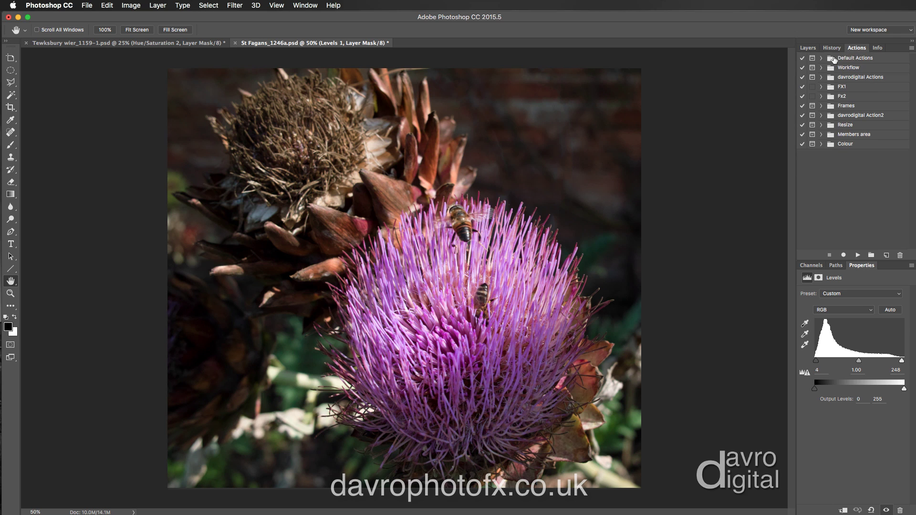
left_click(300, 6)
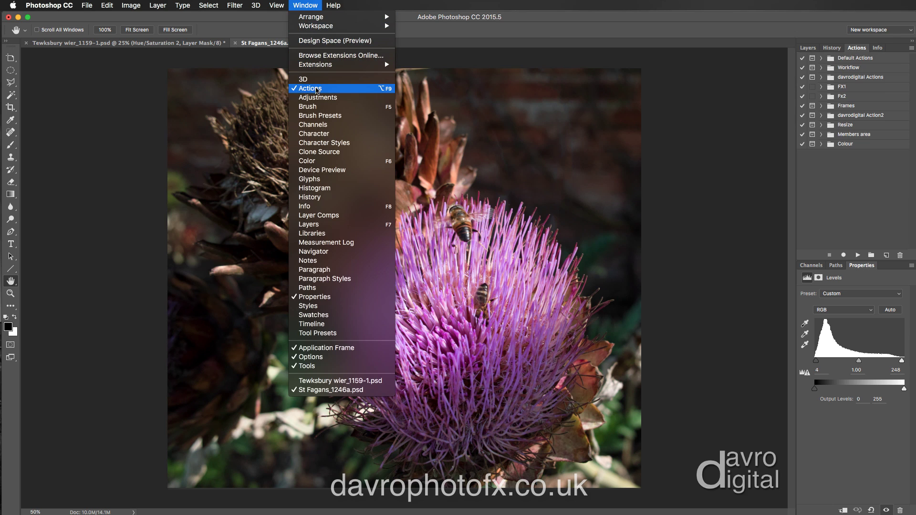
left_click(815, 179)
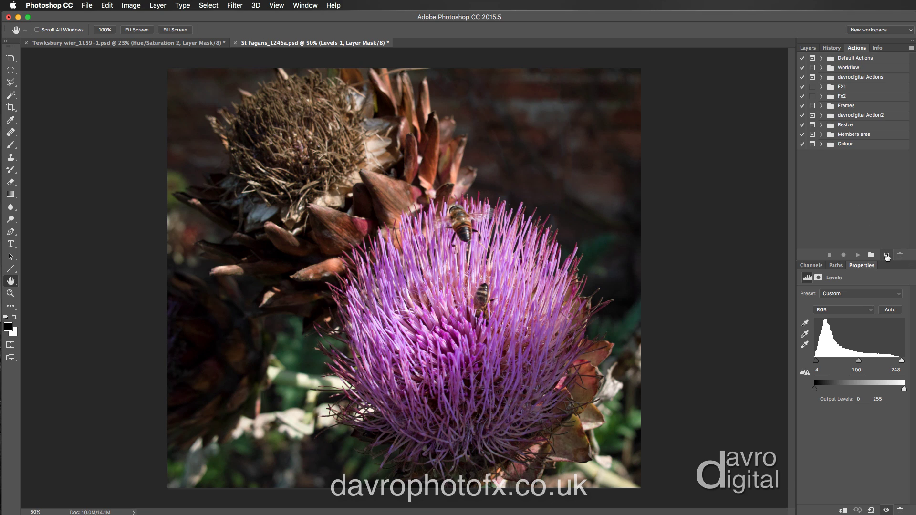
left_click(886, 256)
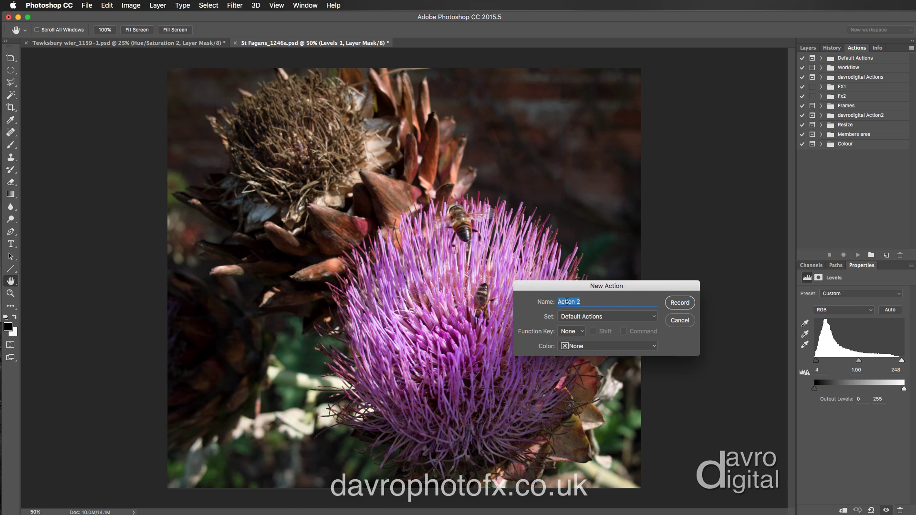
type("Colour Boost")
left_click_drag(596, 301, 558, 301)
right_click(569, 301)
left_click(575, 337)
left_click(571, 318)
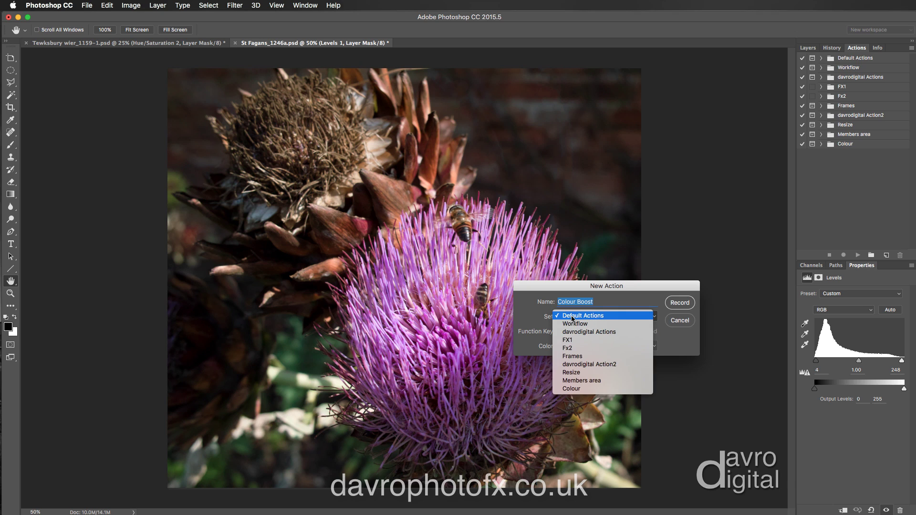
left_click(575, 388)
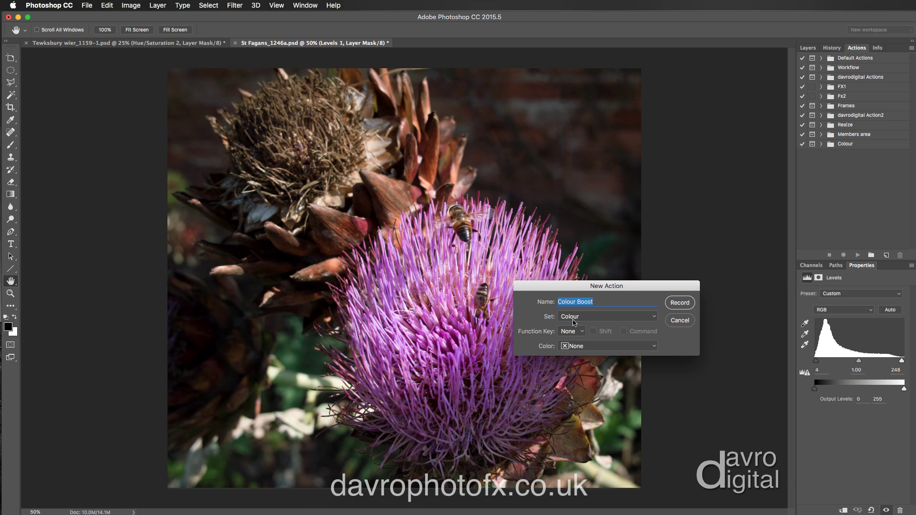
left_click(681, 303)
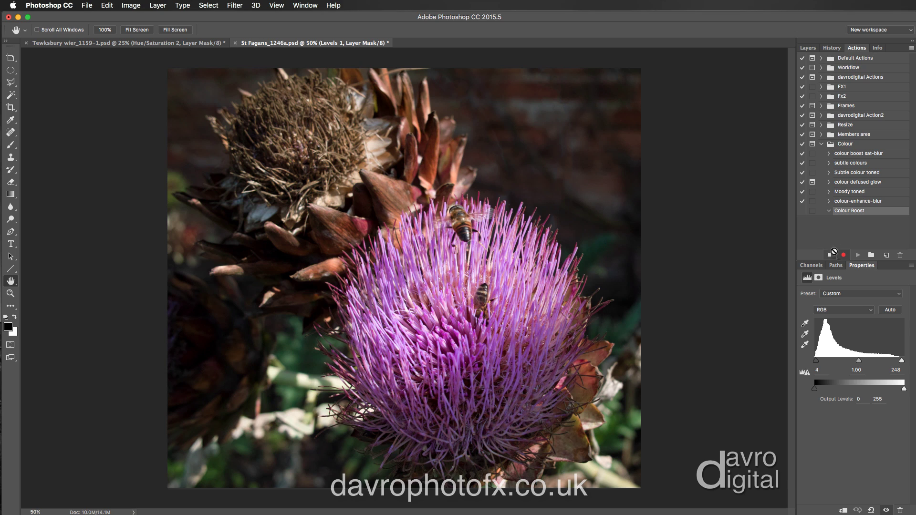
Add a new layer above Levels 1 and name it "Colour Boost"
left_click(808, 48)
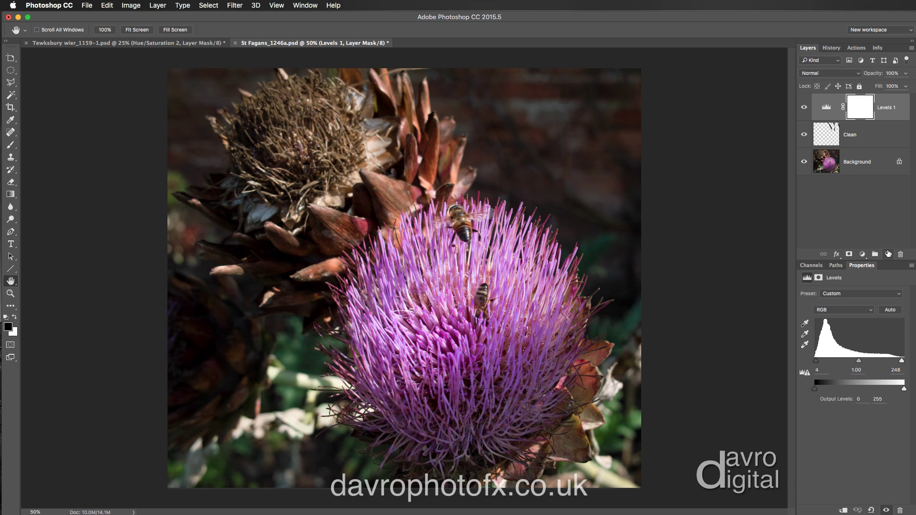
left_click(889, 254)
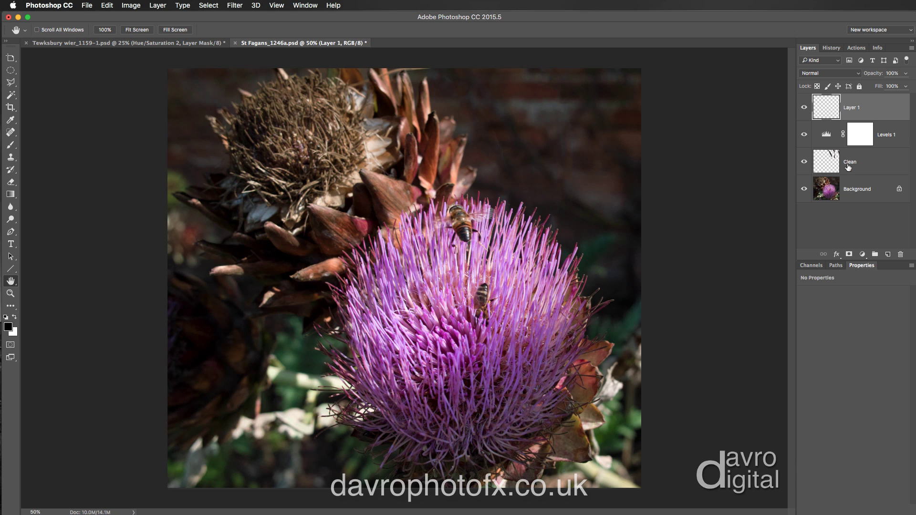
double_click(852, 108)
type("Colour Boost")
Stamp a merged copy of all visible layers into the Colour Boost layer and convert it to a smart object
left_click(157, 6)
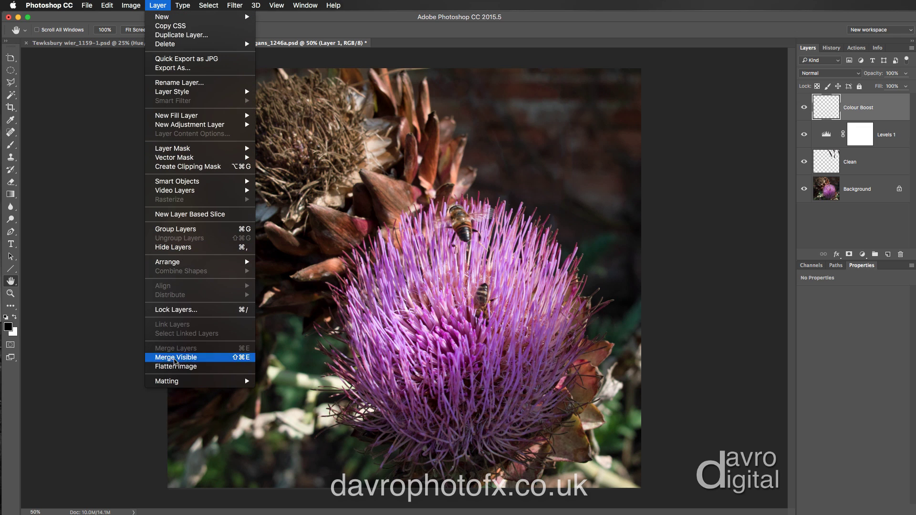
left_click(179, 357, "alt")
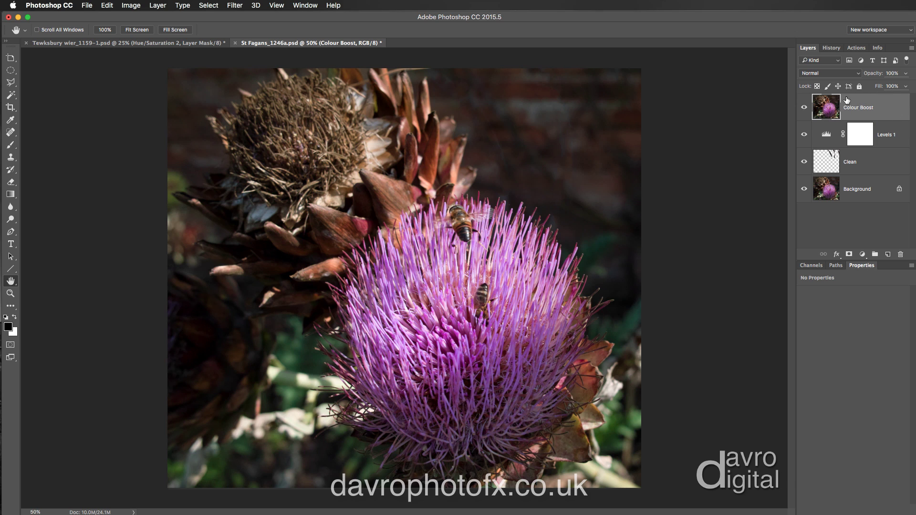
right_click(842, 96)
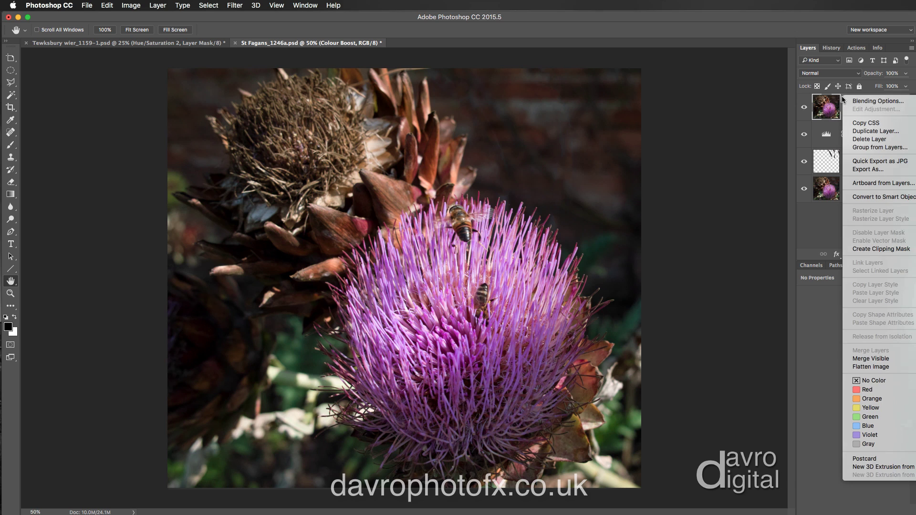
left_click(850, 197)
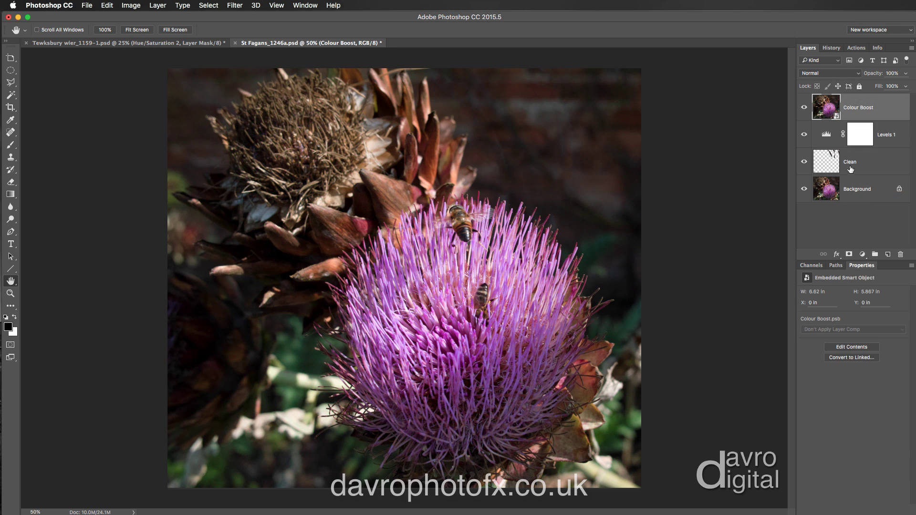
Open the contents of the Colour Boost smart object and change its colour mode to Lab Color
double_click(827, 107)
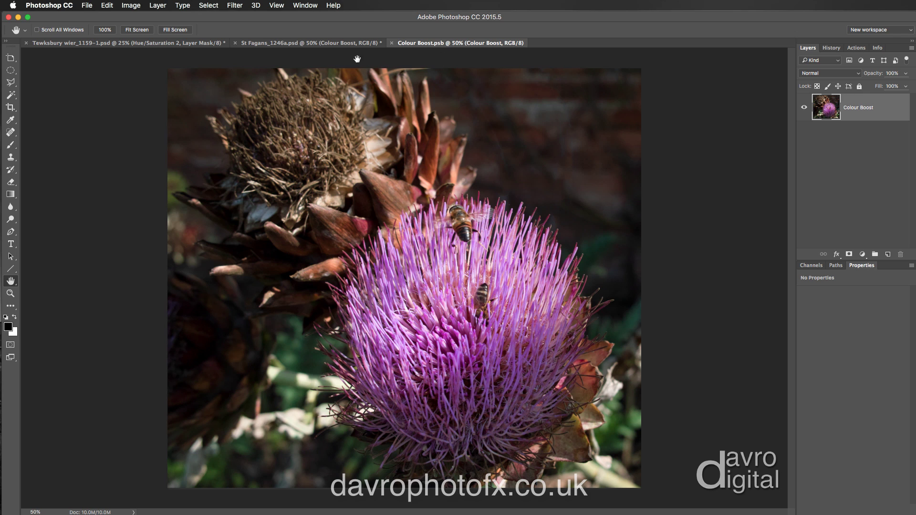
left_click(133, 6)
mouse_move(158, 30)
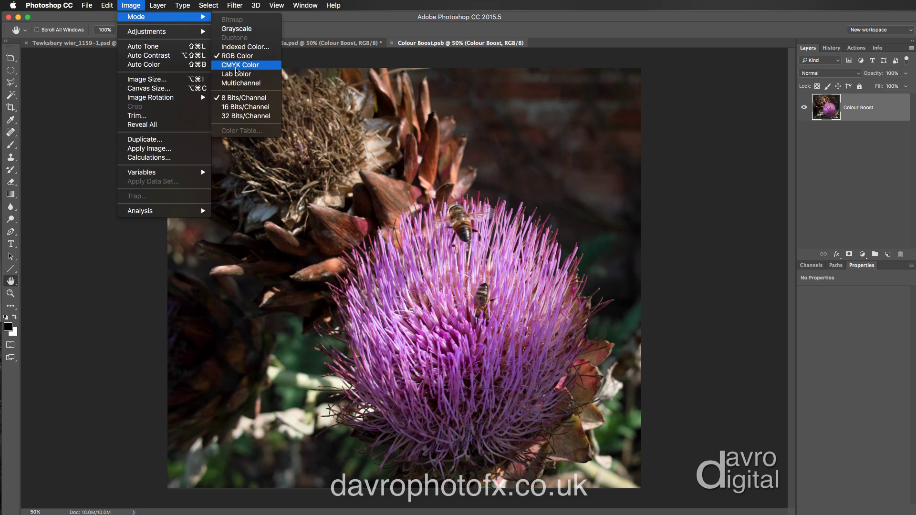
left_click(234, 76)
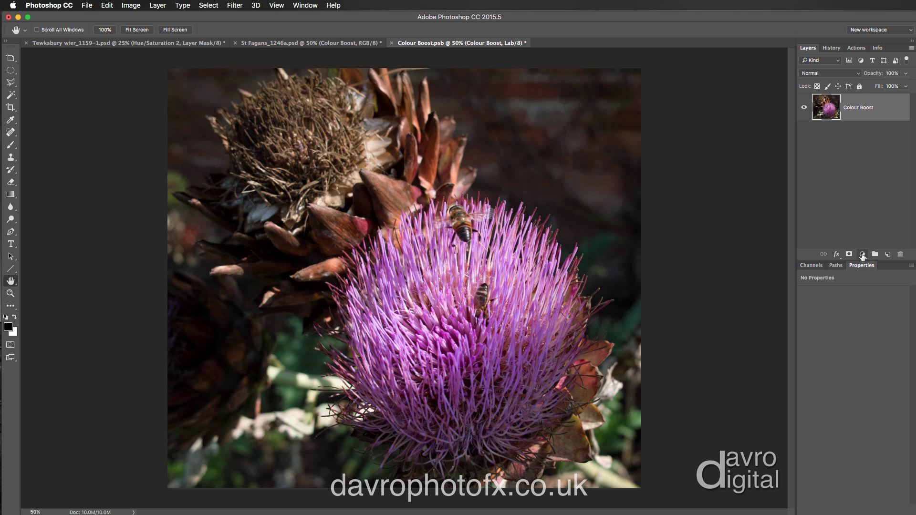
Add a Curves adjustment layer above Colour Boost, then undock and enlarge its properties for a bigger graph
left_click(863, 255)
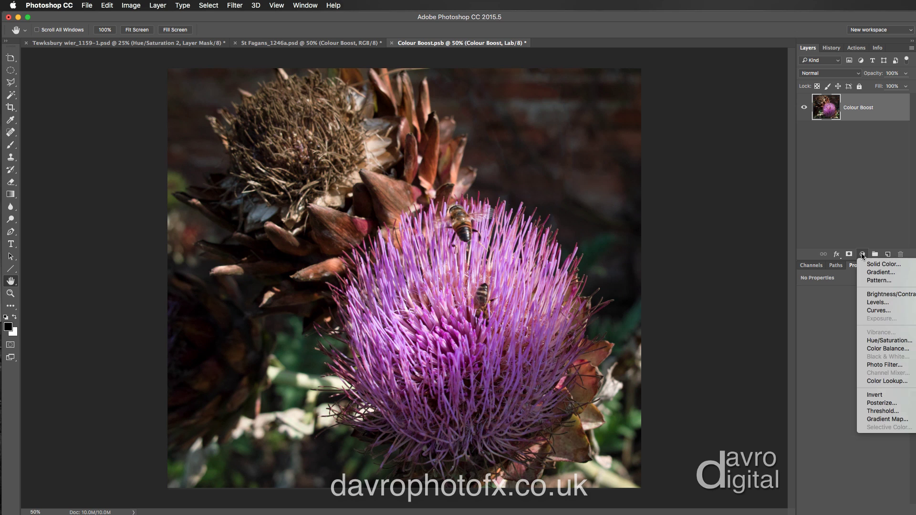
left_click(876, 311)
left_click_drag(866, 269, 589, 123)
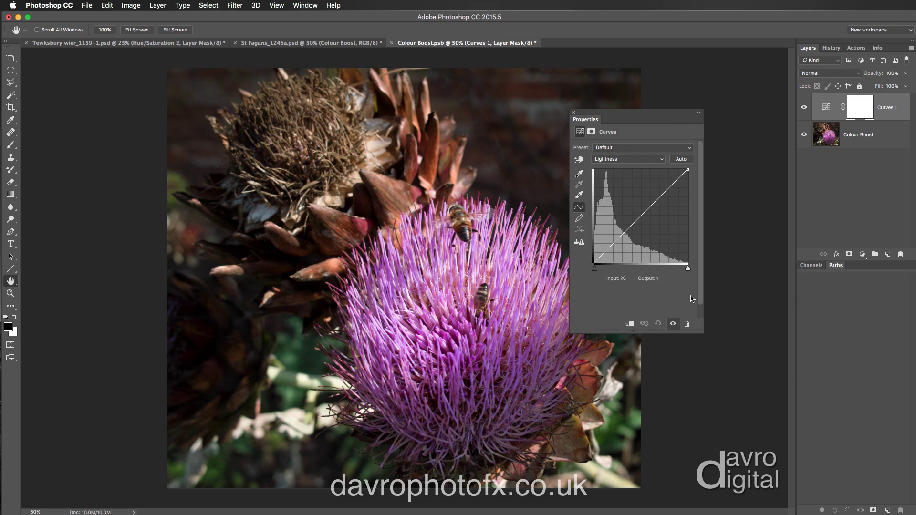
left_click_drag(700, 332, 746, 349)
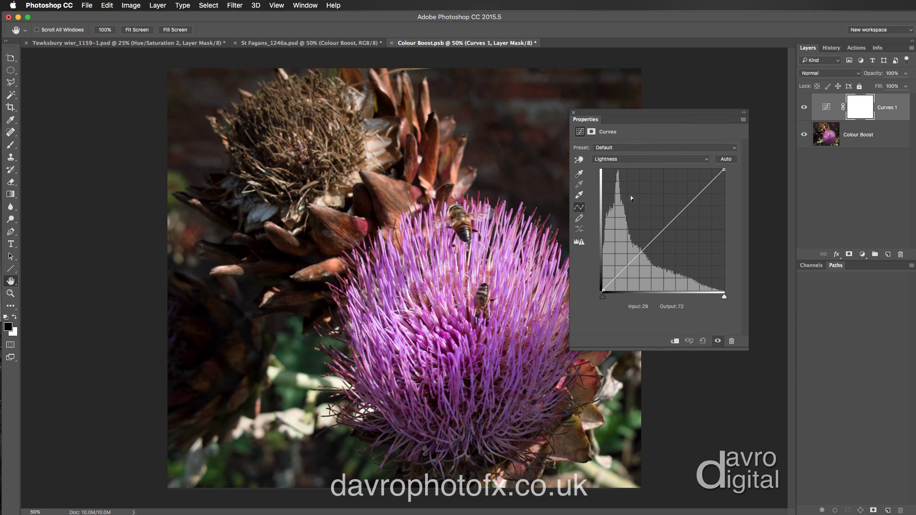
Try the simple grid in the Curves display options and return to the detailed grid
left_click(742, 119)
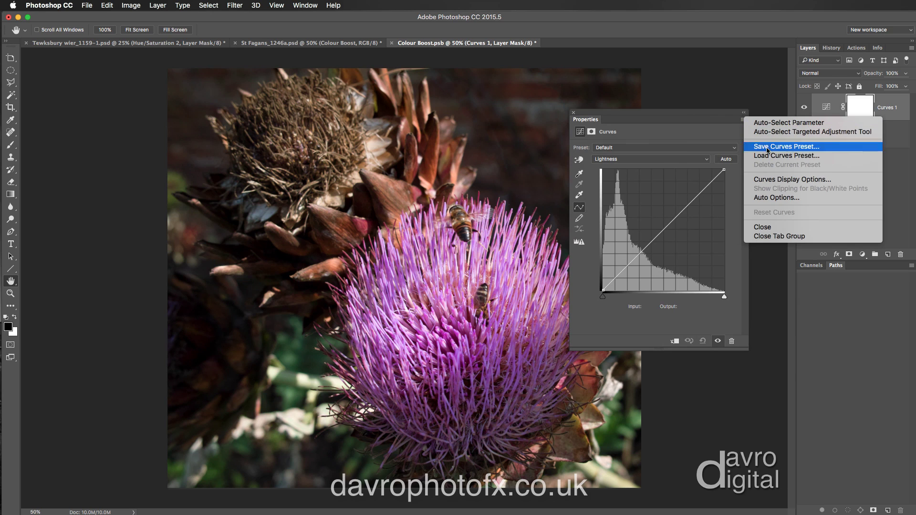
left_click(770, 181)
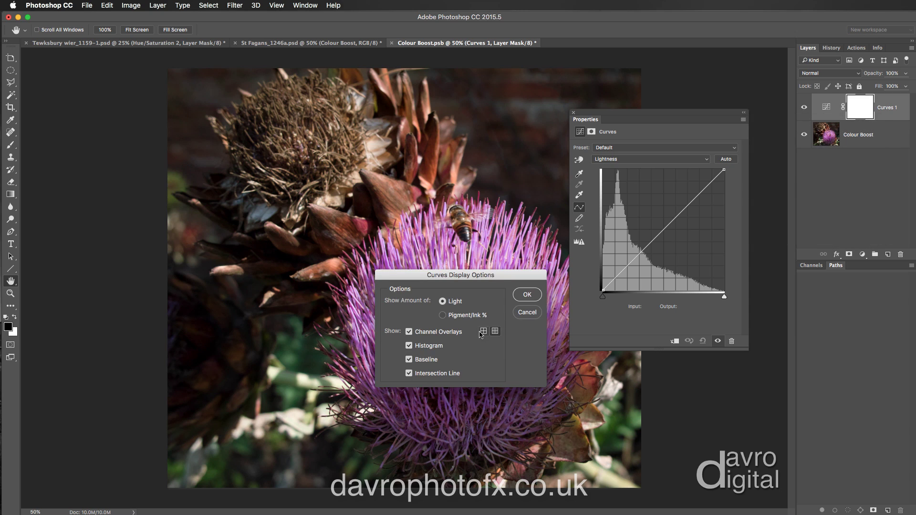
left_click(484, 331)
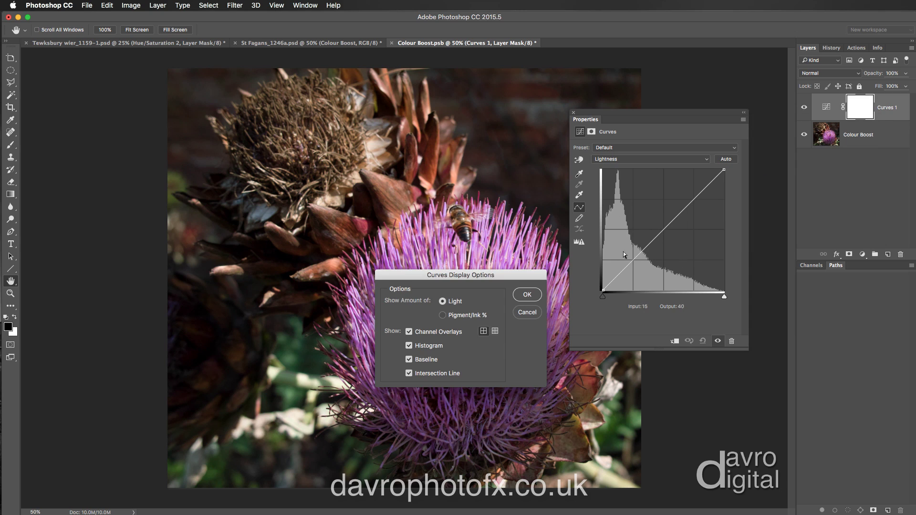
left_click(495, 332)
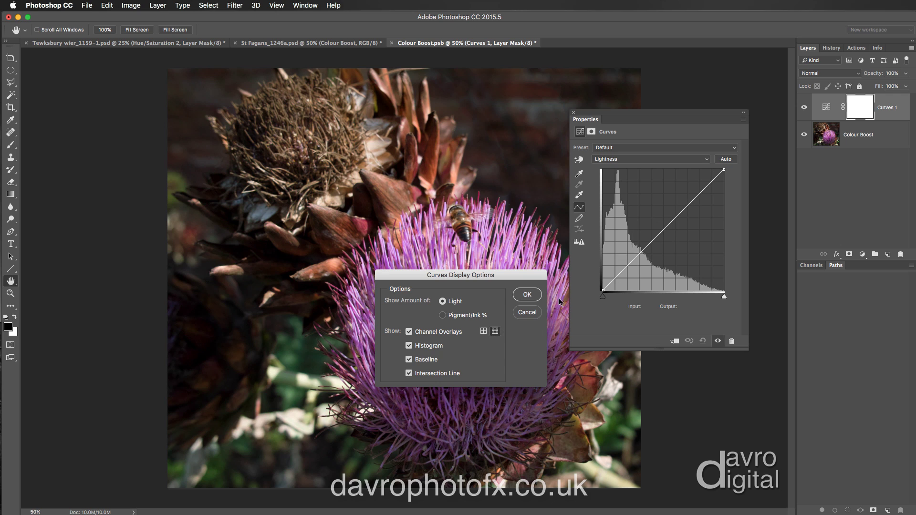
left_click(527, 294)
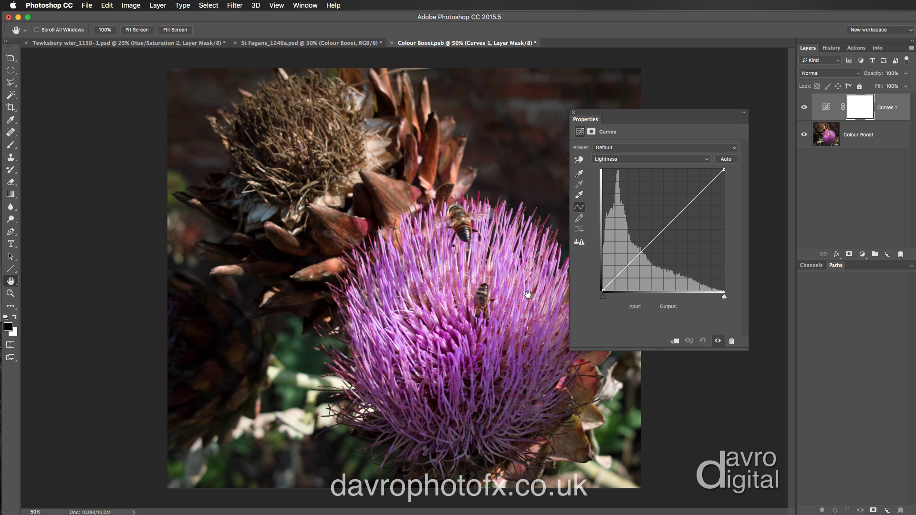
Steepen the a channel curve by moving its white point input to 77 and its black point input to -77
left_click(631, 160)
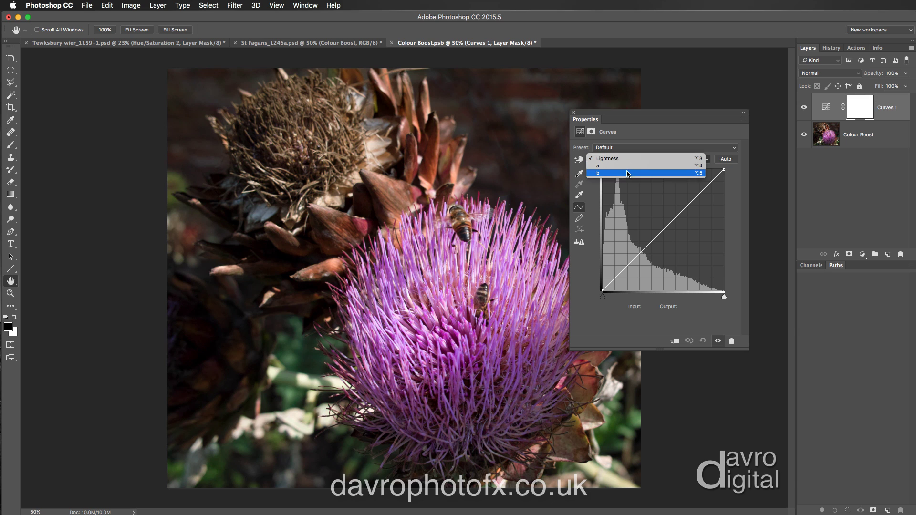
left_click(628, 165)
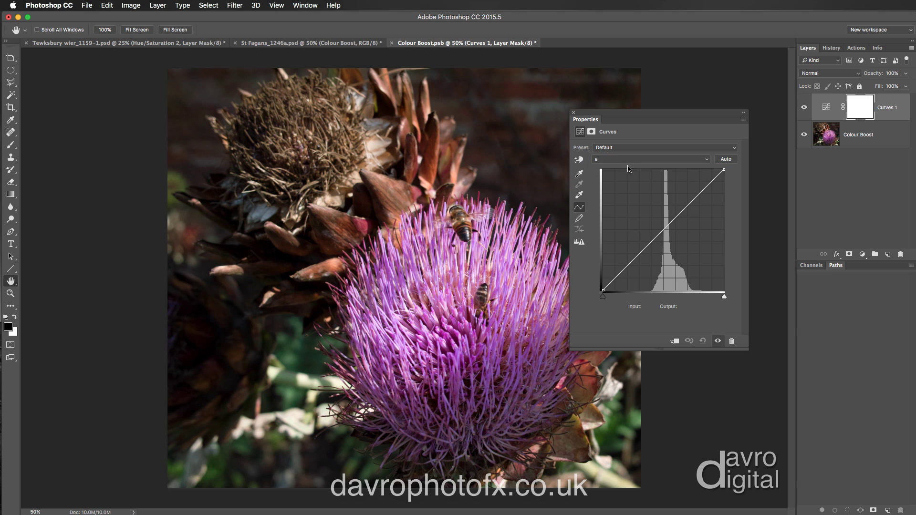
left_click_drag(724, 298, 701, 298)
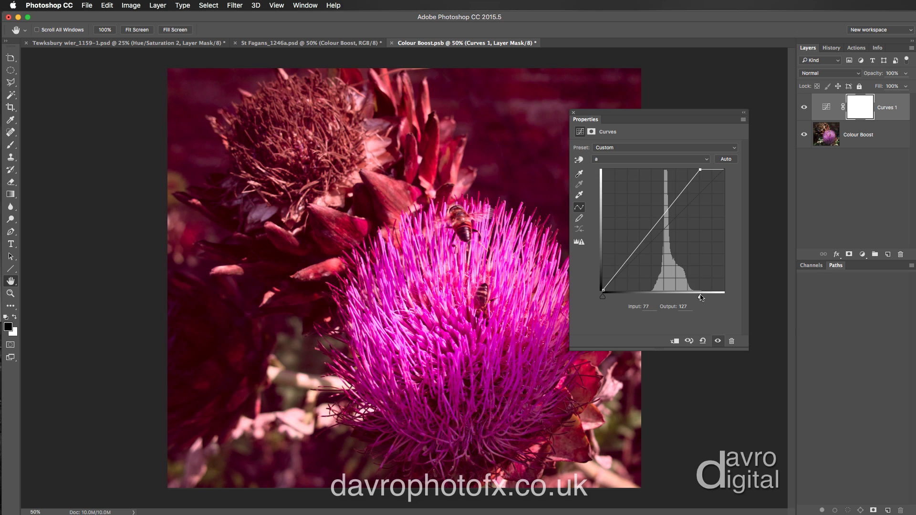
left_click_drag(603, 296, 627, 308)
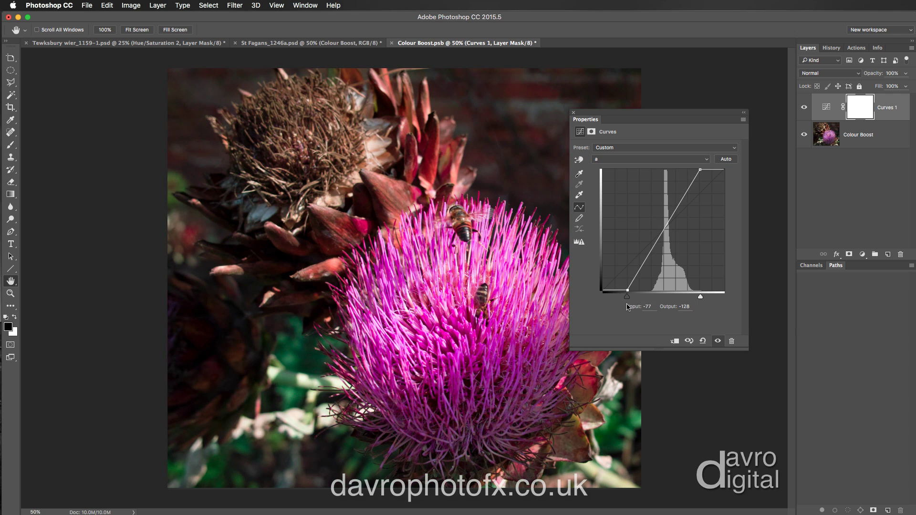
Steepen the b channel curve with black point input -78 and white point input 76, and reset the New workspace panel layout
left_click(616, 159)
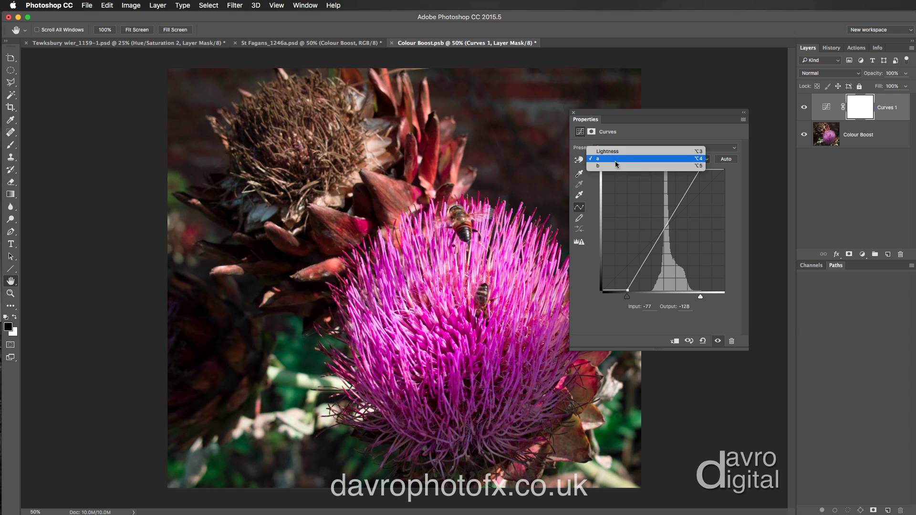
left_click(615, 167)
left_click_drag(603, 299, 627, 308)
left_click_drag(626, 307, 627, 308)
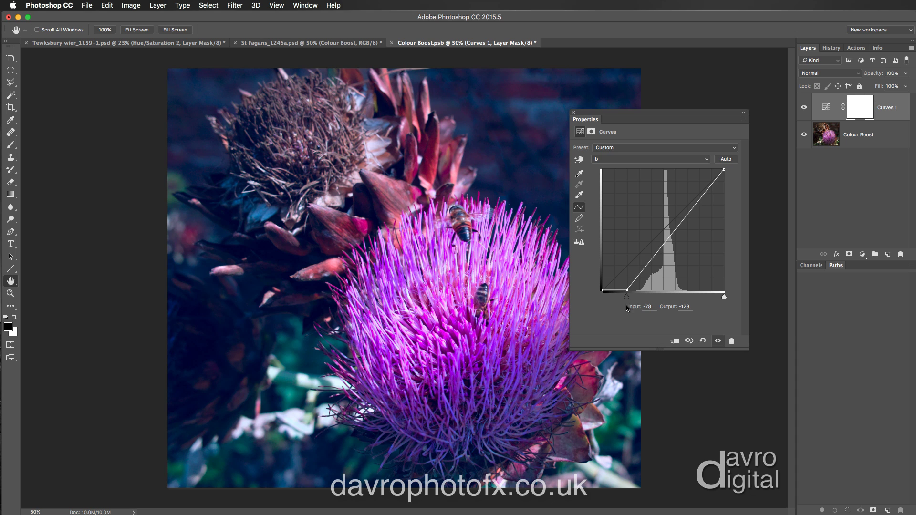
left_click_drag(724, 299, 699, 297)
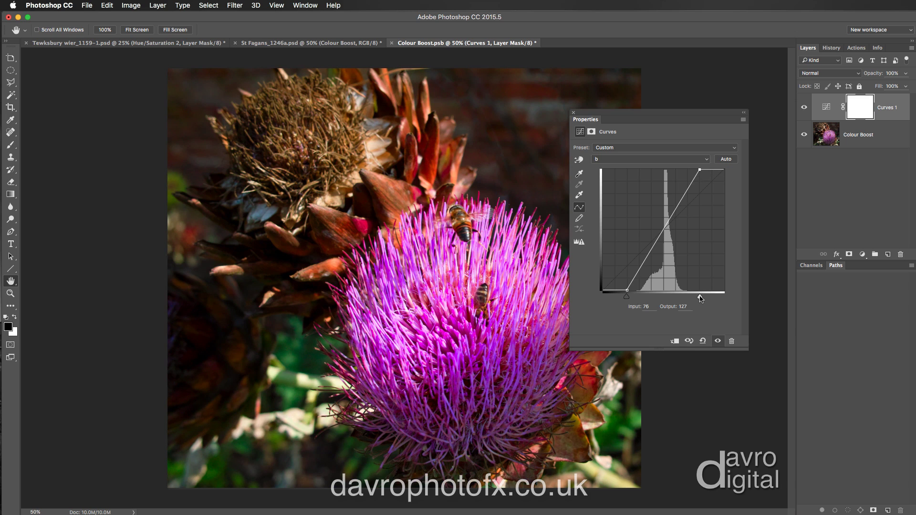
left_click(871, 32)
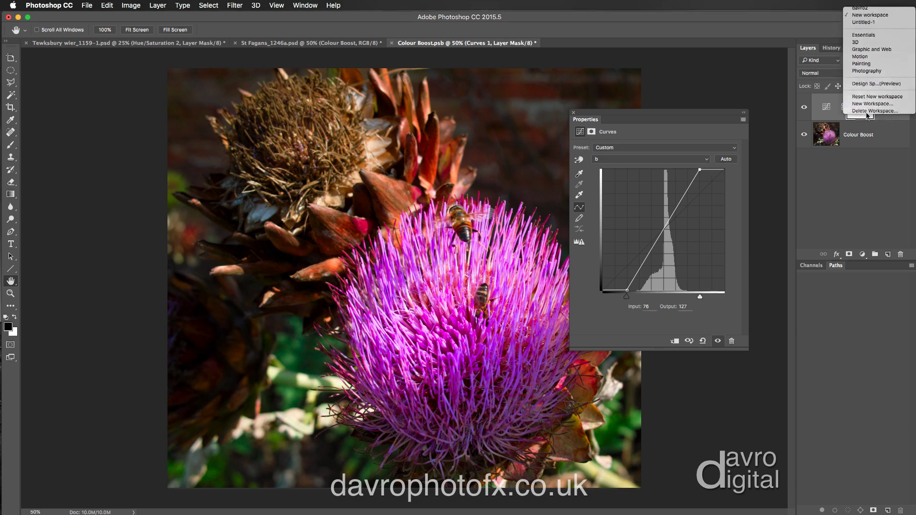
left_click(873, 102)
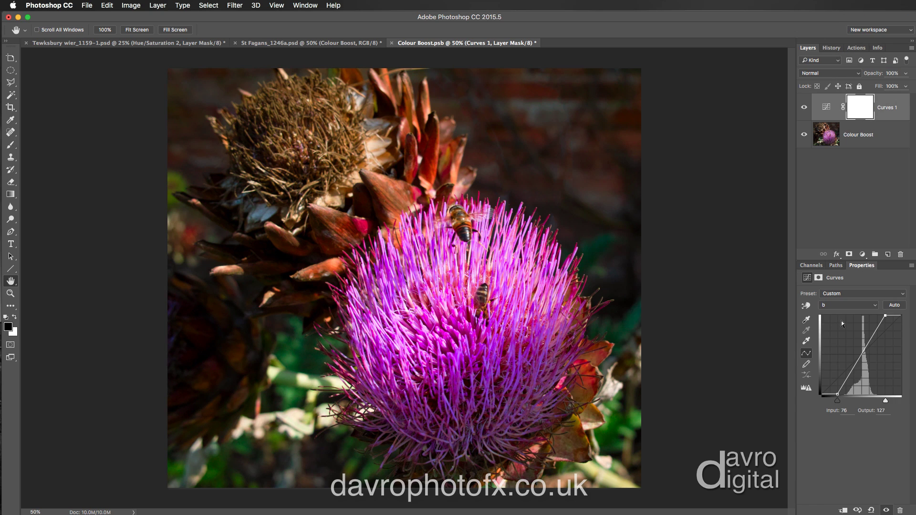
Save the Colour Boost.psb smart object contents and return to the St Fagans_1246a.psd document
left_click(85, 7)
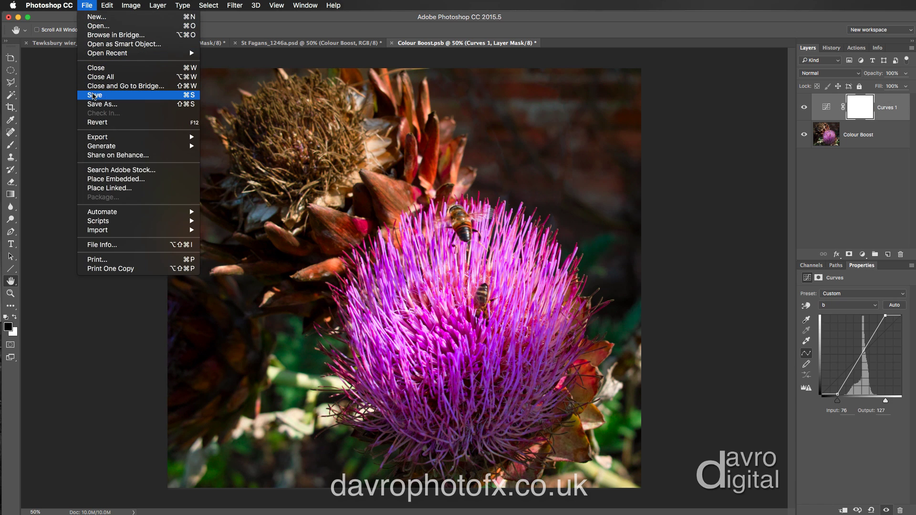
left_click(93, 97)
left_click(270, 44)
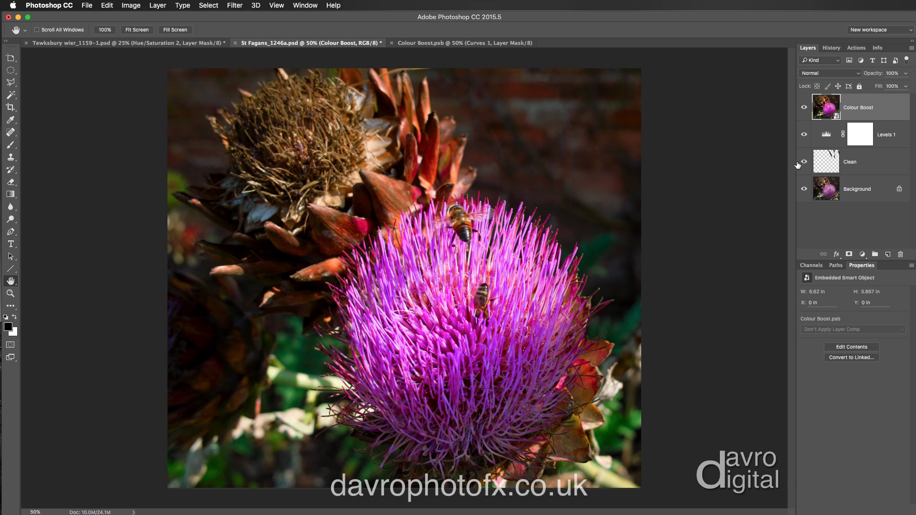
Stop recording the Colour Boost action and close the Colour Boost.psb document
left_click(856, 48)
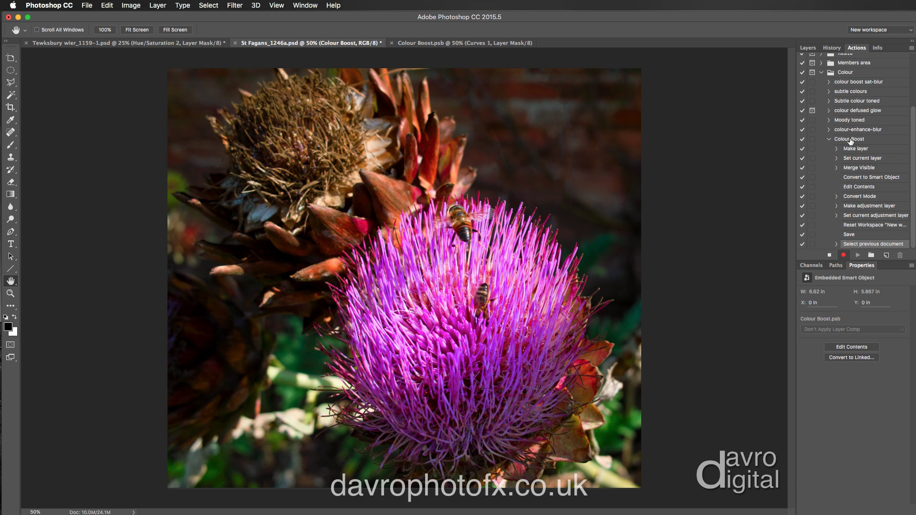
left_click(829, 255)
left_click(442, 43)
left_click(391, 43)
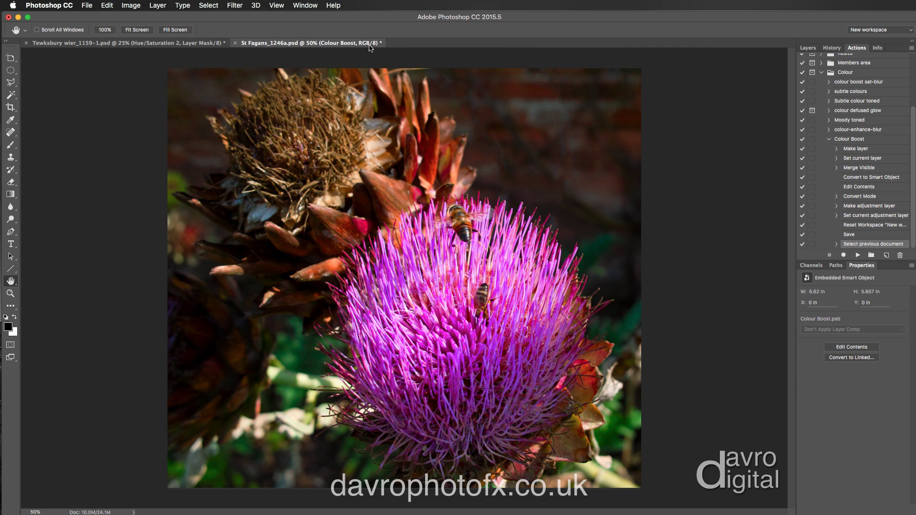
Delete the Colour Boost layer from St Fagans_1246a.psd and play the recorded Colour Boost action to rebuild it
left_click(808, 48)
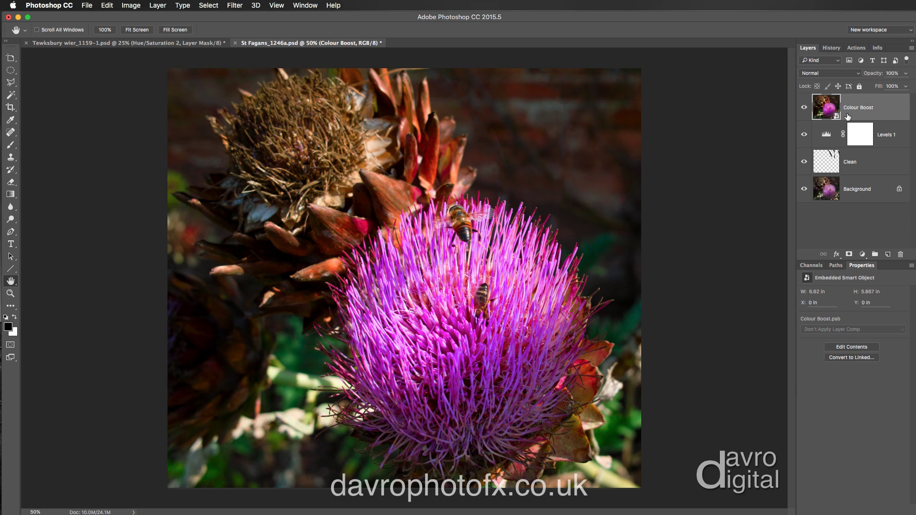
key("Delete")
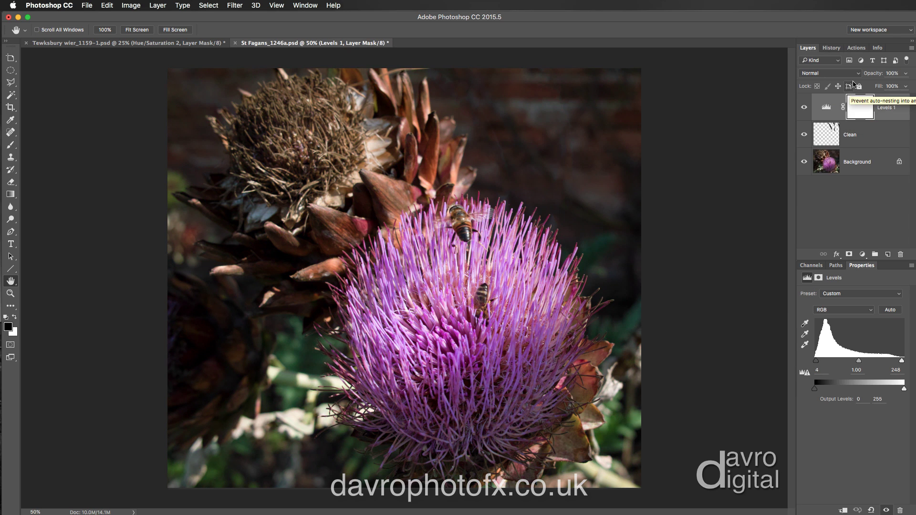
left_click(856, 48)
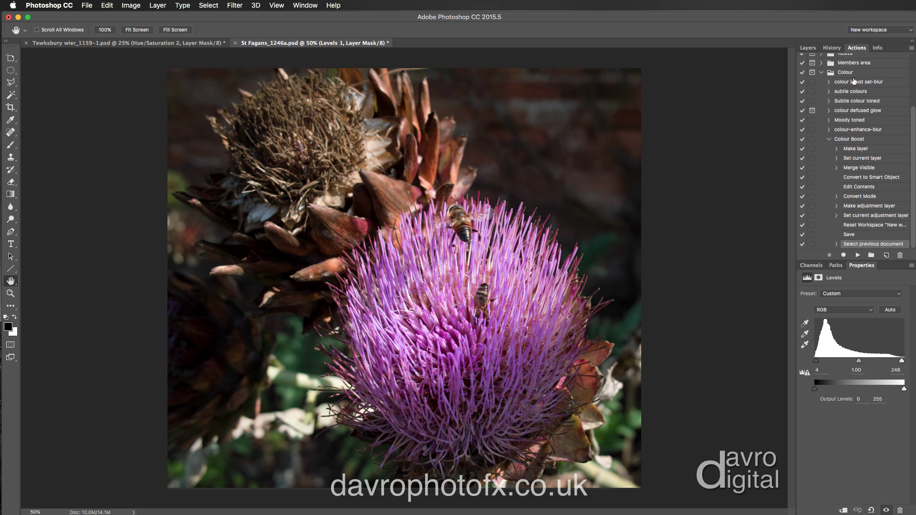
left_click(851, 140)
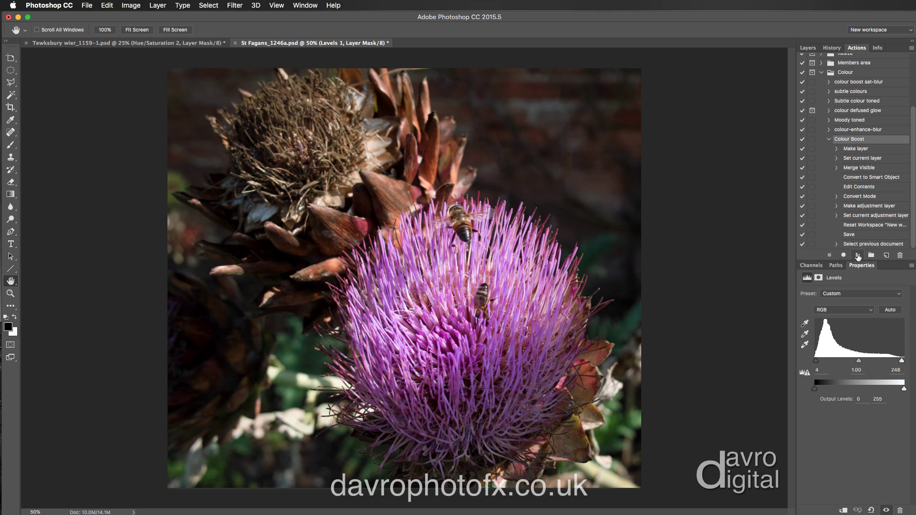
left_click(857, 256)
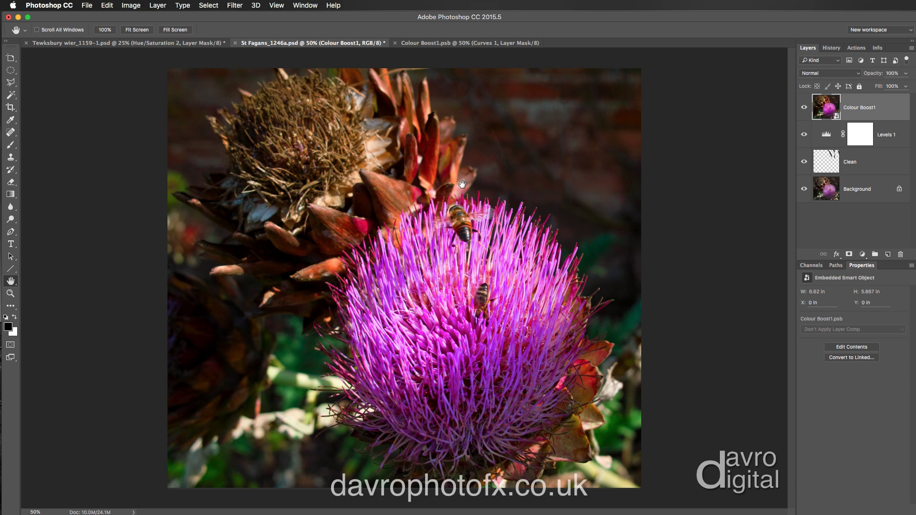
Close and reopen the Colour Boost1 smart object contents, compare with Curves 1 hidden, and set that layer's opacity to 42%
left_click(395, 44)
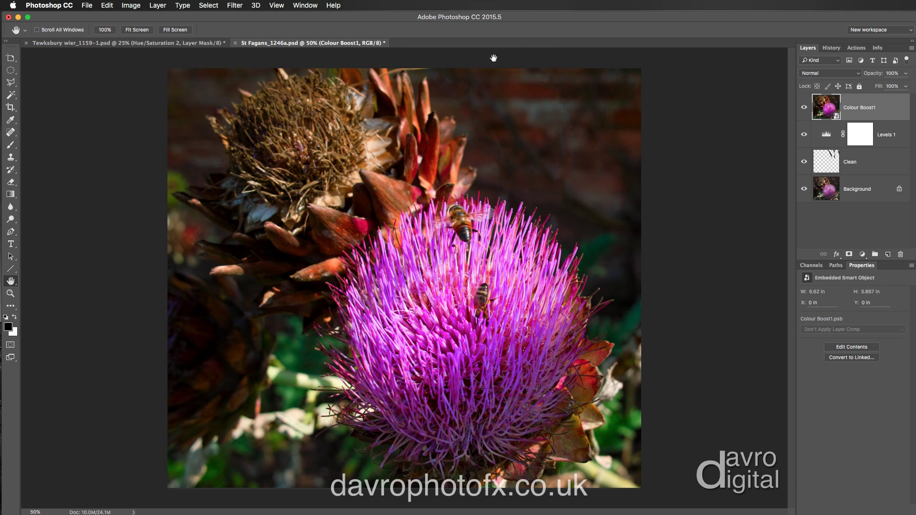
double_click(828, 110)
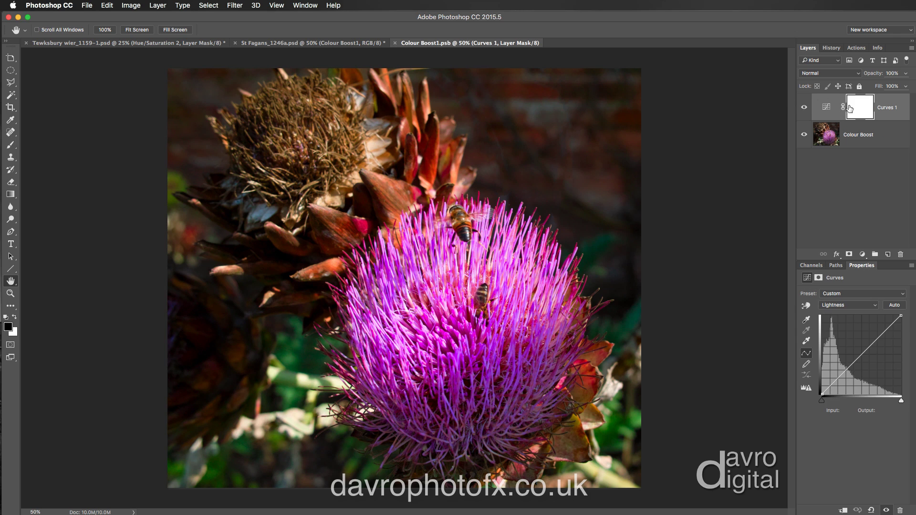
left_click_drag(877, 76, 845, 77)
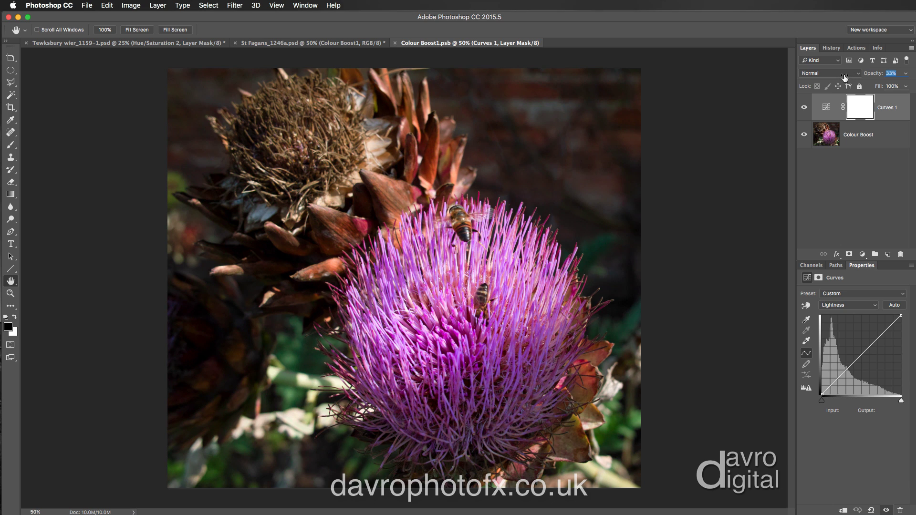
left_click(805, 108)
left_click(805, 109)
left_click(804, 111)
left_click(804, 110)
left_click_drag(870, 73, 886, 76)
mouse_move(889, 77)
left_mouse_down()
mouse_move(878, 76)
mouse_move(884, 81)
left_mouse_up()
Save and close Colour Boost1.psb, and close the St Fagans_1246a.psd document
left_click(86, 7)
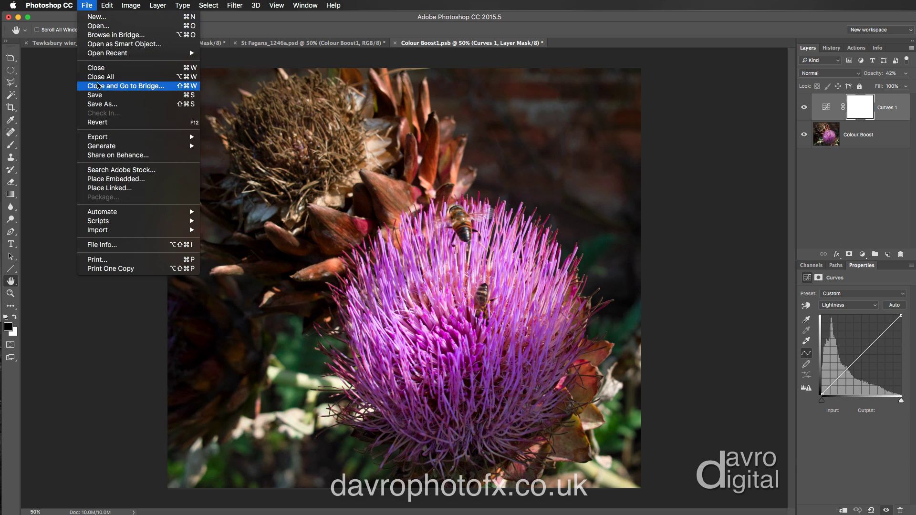
left_click(99, 95)
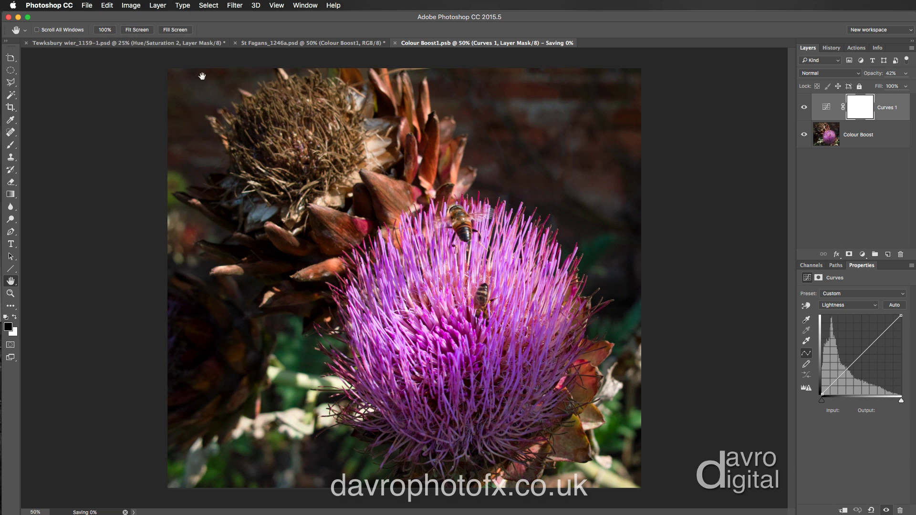
left_click(283, 43)
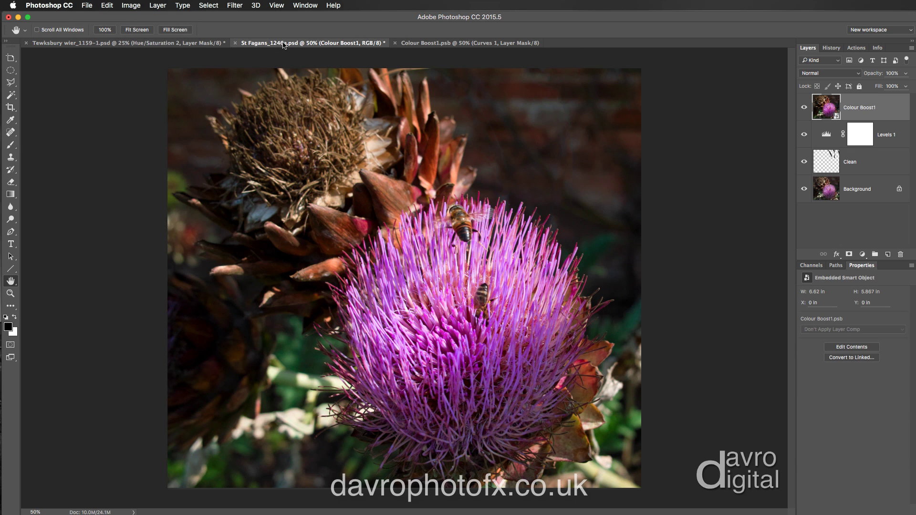
left_click(395, 43)
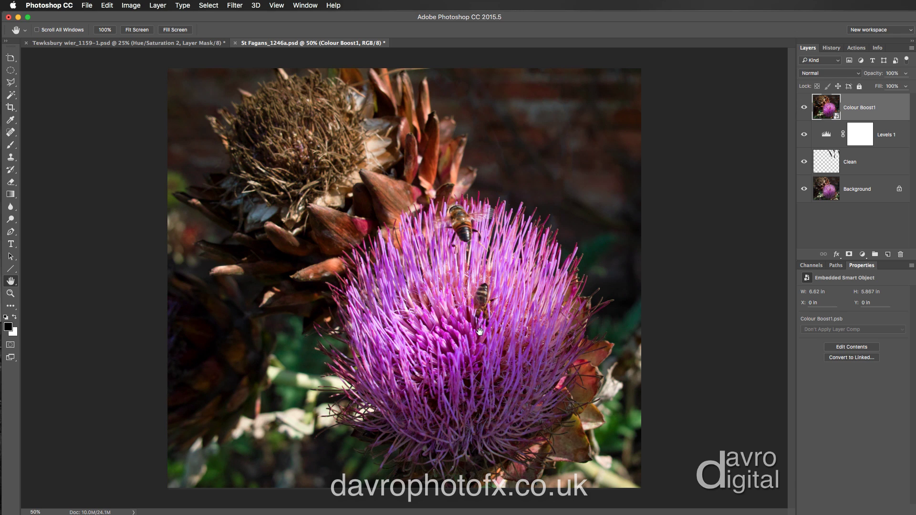
left_click(236, 43)
left_click(692, 214)
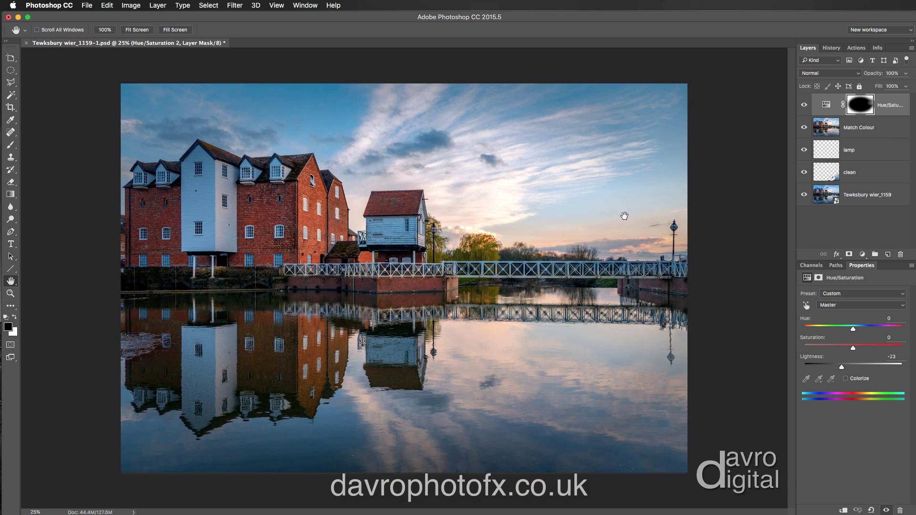
Play the Colour Boost action above the Match Colour layer in the Tewksbury wier_1159-1.psd document
left_click(861, 128)
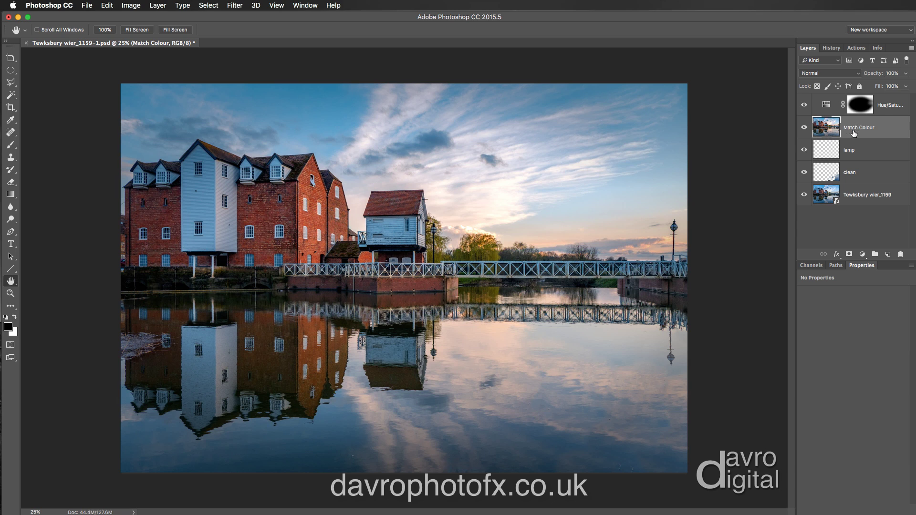
left_click(856, 48)
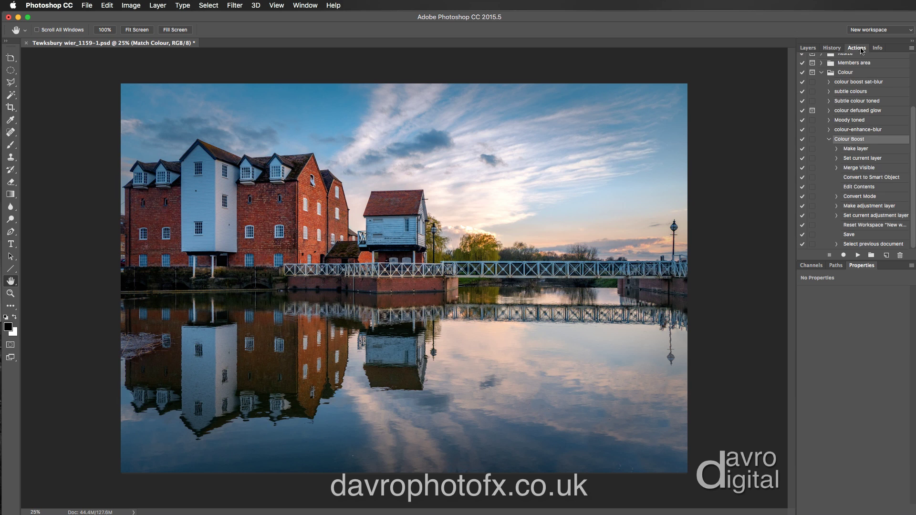
left_click(859, 257)
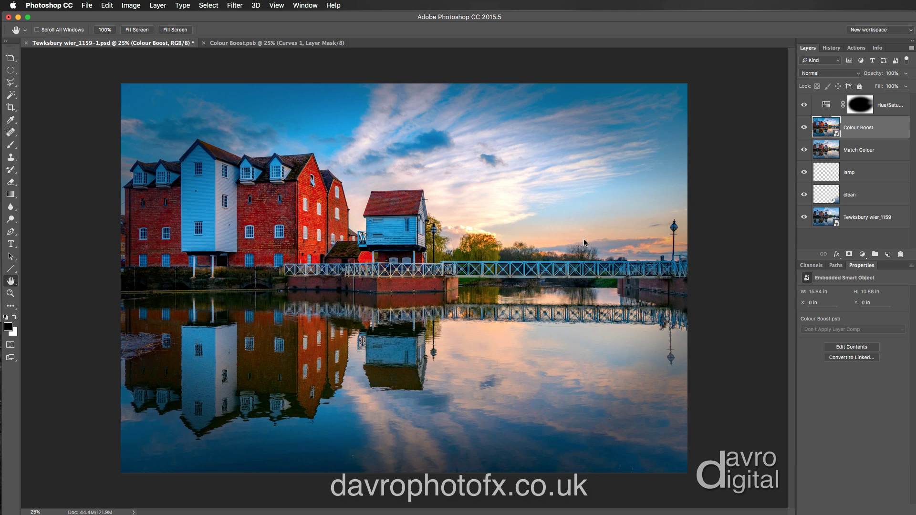
Preview the boost in Colour Boost.psb by toggling the Curves 1 layer's visibility and trying a lower opacity before restoring 100%
left_click(233, 44)
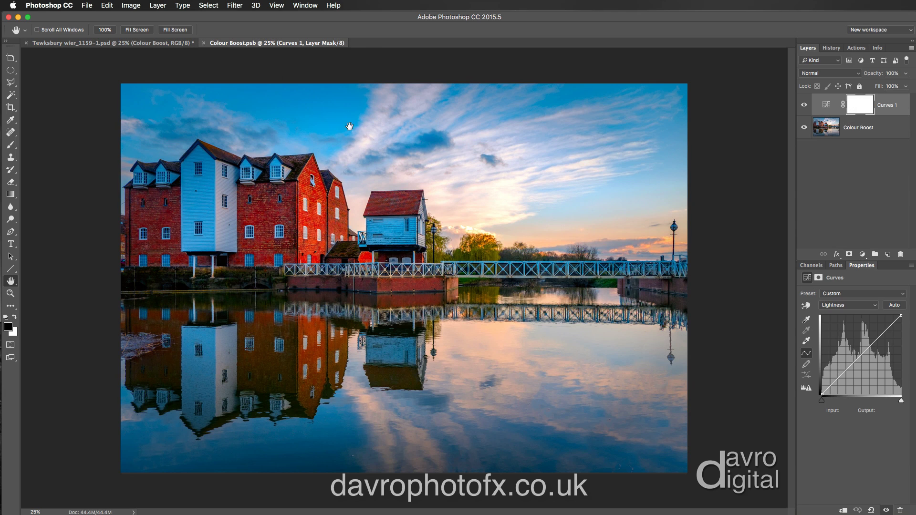
left_click(805, 105)
left_click(804, 105)
left_click_drag(876, 77, 866, 95)
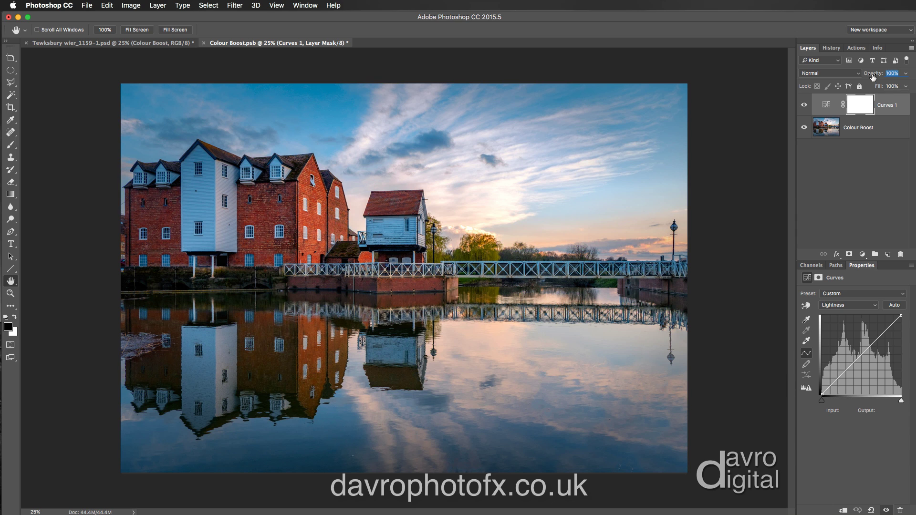
left_click(898, 73)
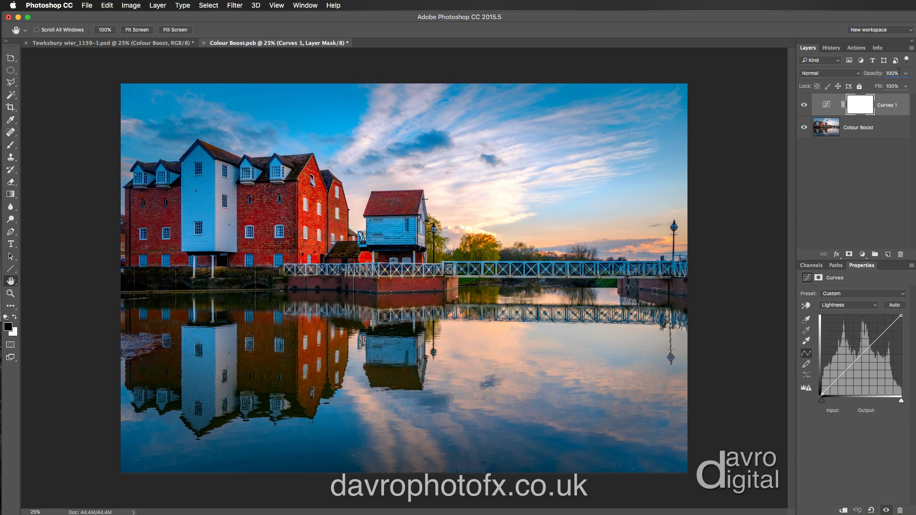
Set the Curves 1 layer's blend mode to Multiply and its opacity to 43%
left_click(831, 78)
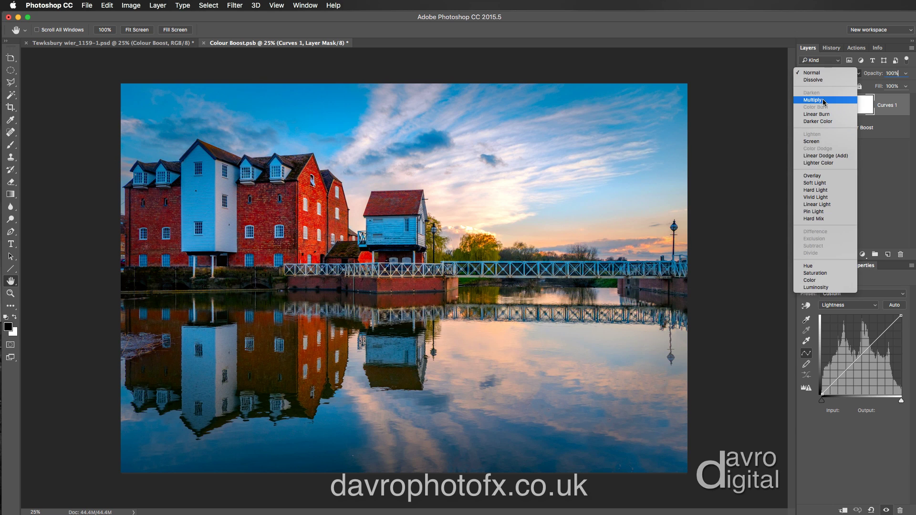
left_click(823, 100)
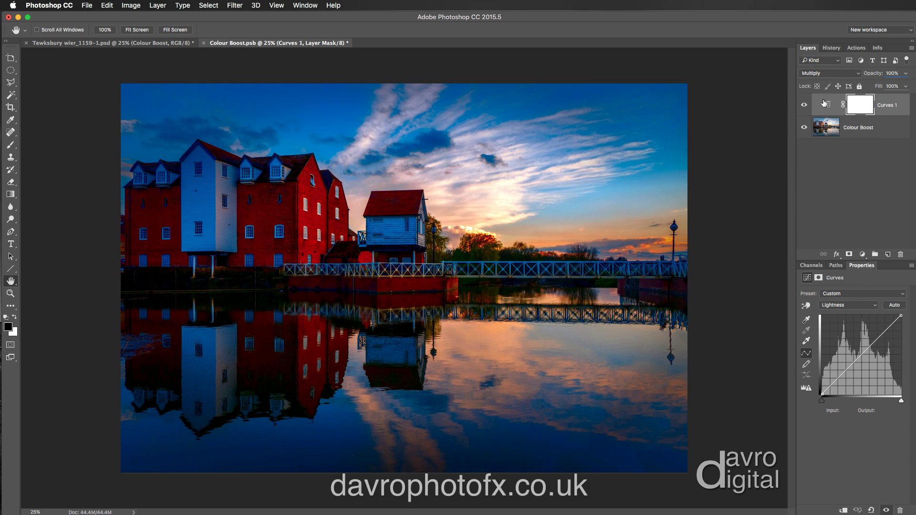
left_click_drag(876, 75, 858, 77)
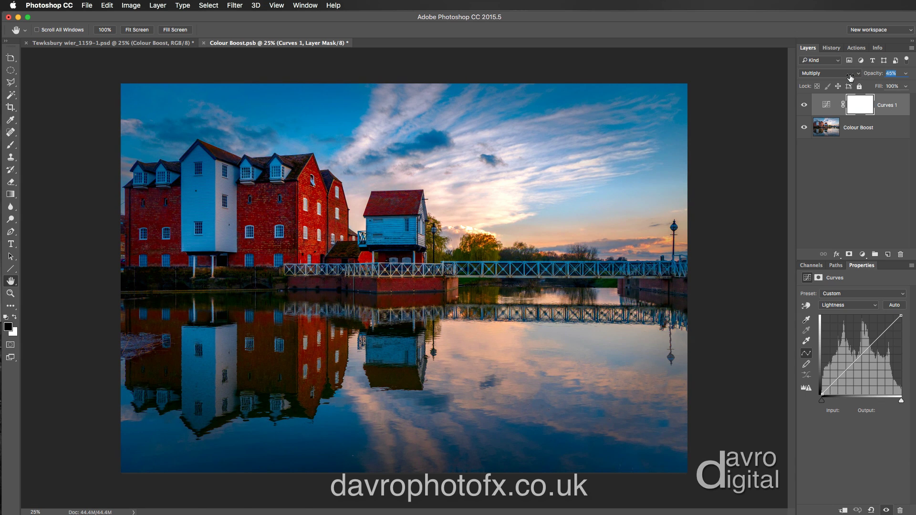
left_click(888, 74)
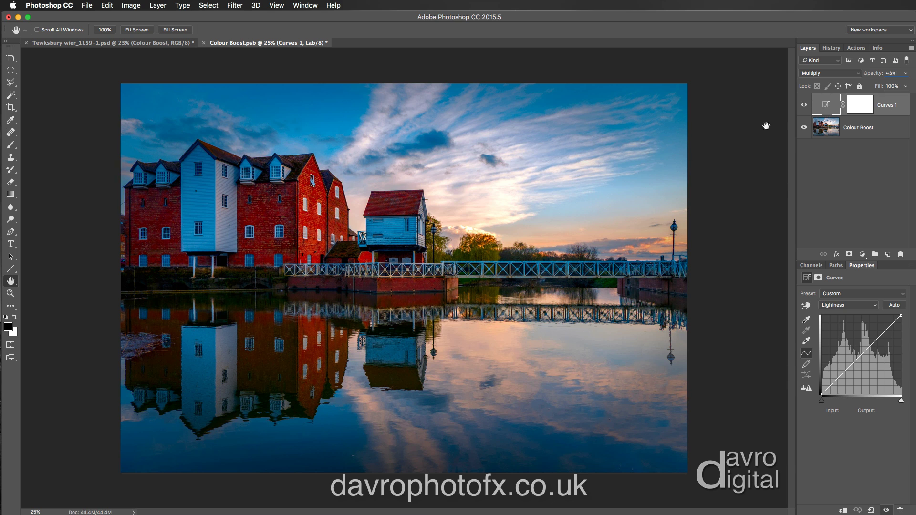
Paint the brick buildings in black on the Curves 1 mask with a 60% opacity Brush, and prepare an 80 px white brush
left_click(857, 105)
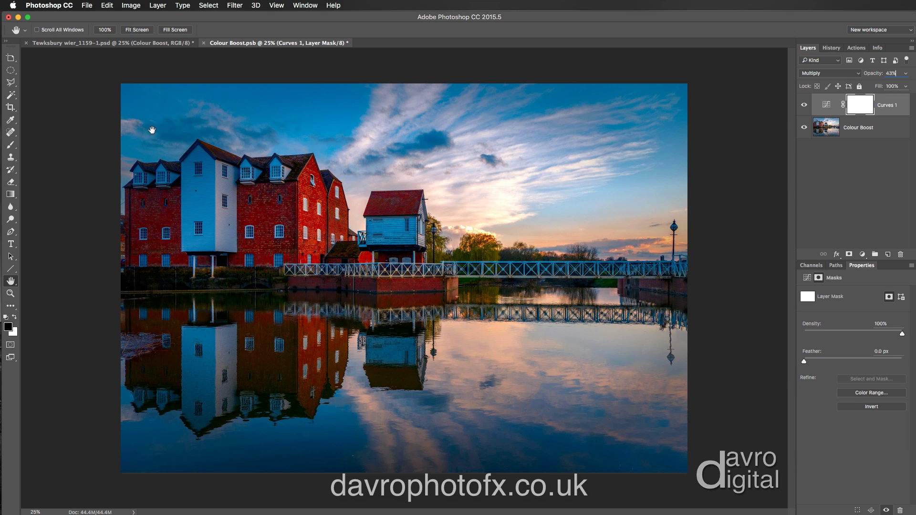
left_click(7, 146)
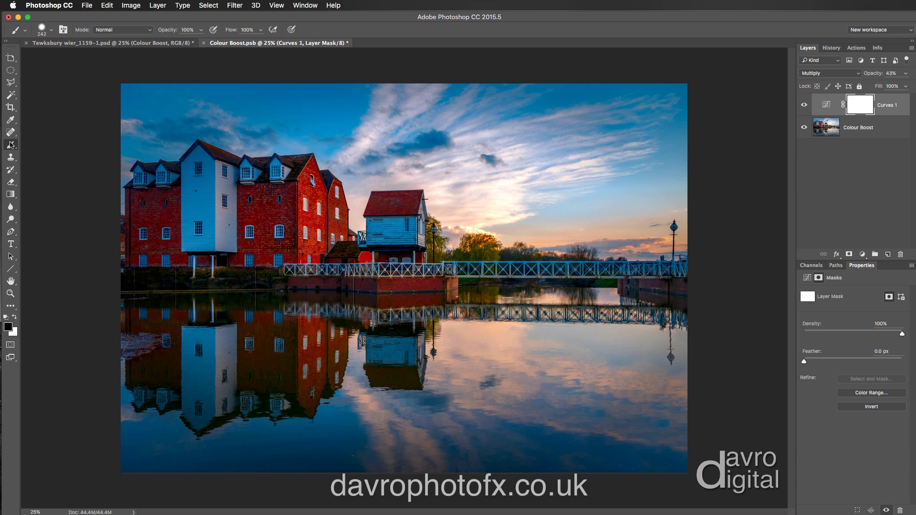
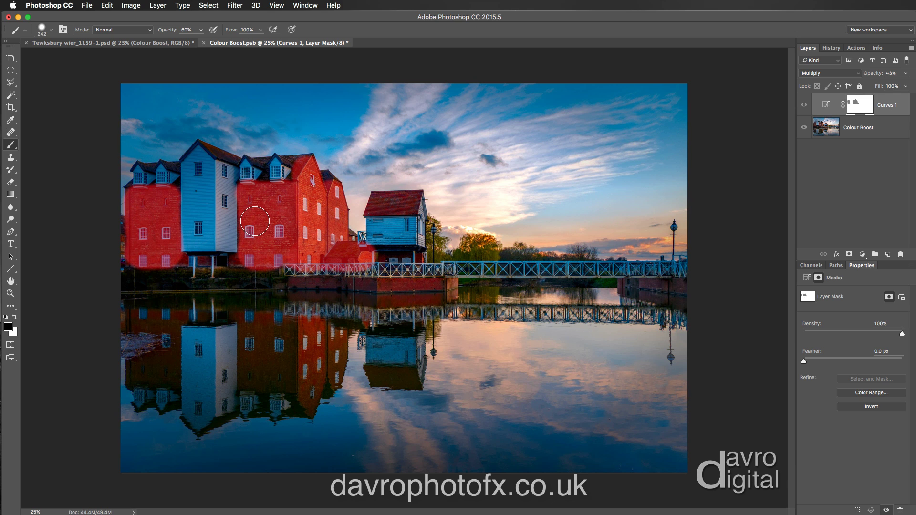
key("bracketleft")
key("bracketleft")
key("bracketleft")
key("bracketleft")
key("bracketleft")
key("x")
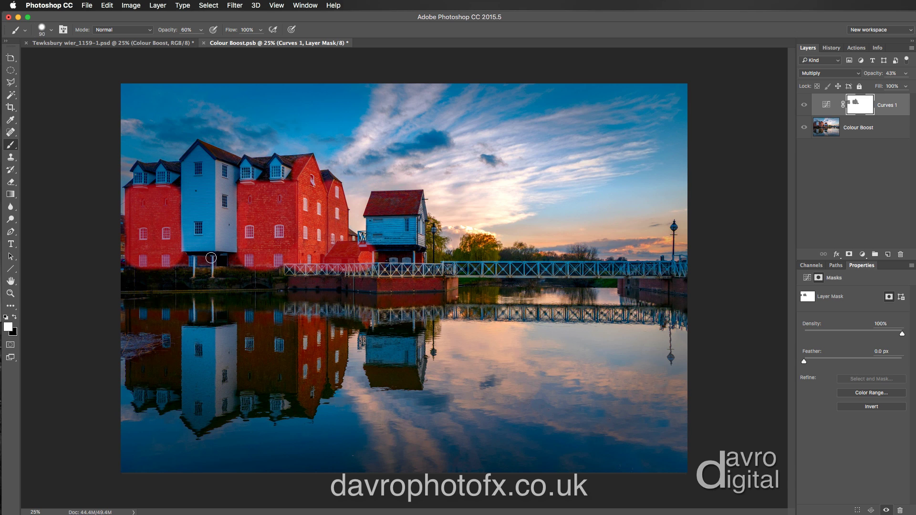
Paint the brick buildings' reflections in black on the Curves 1 mask with a 300 px brush, and hide the red mask overlay
key("x")
key("bracketright")
key("bracketright")
key("bracketright")
key("bracketright")
key("bracketright")
mouse_move(143, 318)
left_mouse_down()
mouse_move(171, 317)
mouse_move(158, 316)
mouse_move(149, 378)
mouse_move(140, 341)
left_mouse_up()
mouse_move(248, 319)
left_mouse_down()
mouse_move(316, 323)
mouse_move(327, 334)
mouse_move(329, 353)
mouse_move(306, 392)
mouse_move(303, 350)
mouse_move(258, 340)
mouse_move(261, 380)
mouse_move(295, 362)
left_mouse_up()
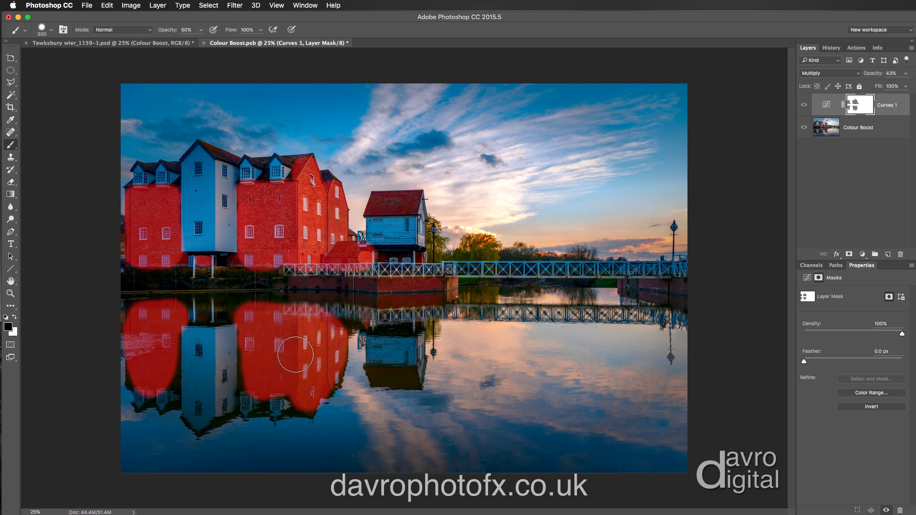
key("backslash")
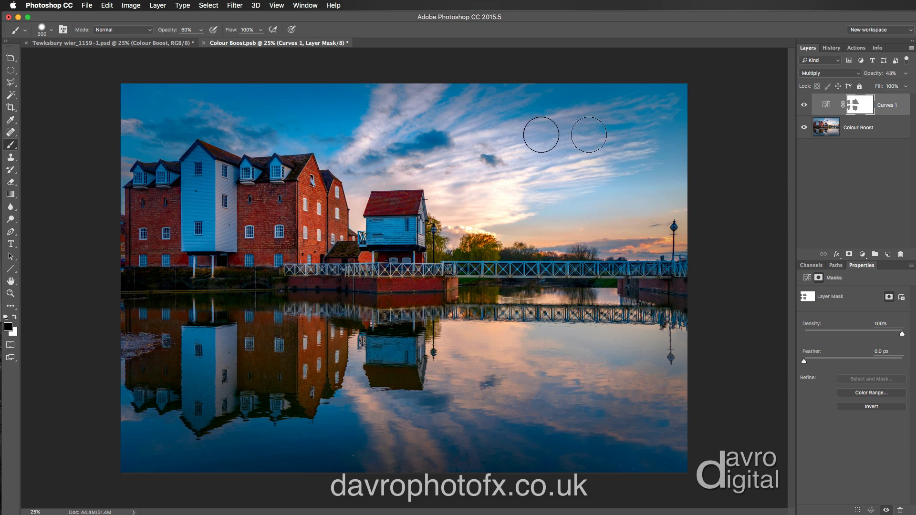
Save the Colour Boost.psb contents and return to the Tewksbury wier_1159-1.psd document
left_click(87, 5)
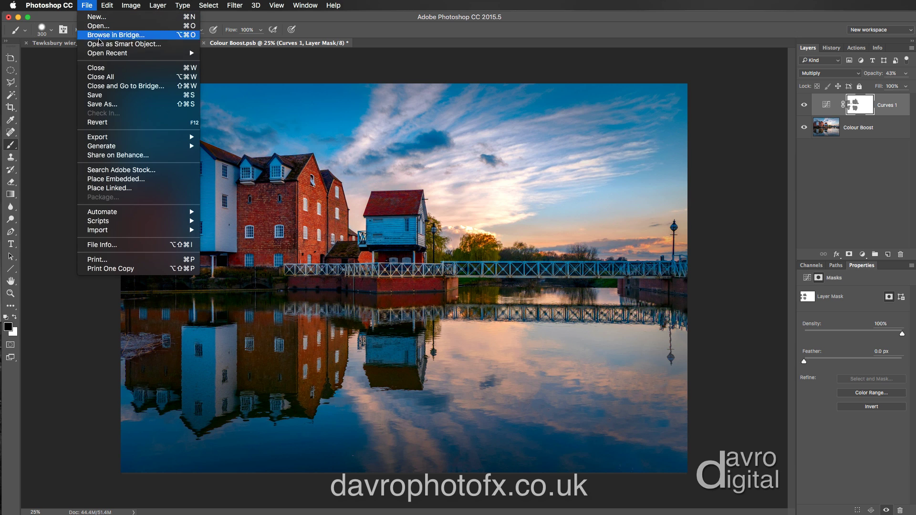
left_click(109, 91)
left_click(87, 44)
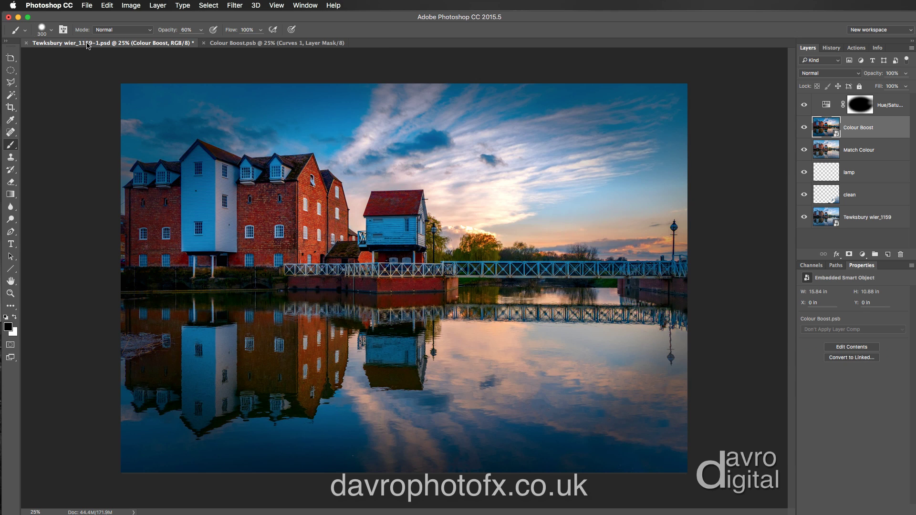
Compare the photo with and without the Colour Boost layer while the Hue/Saturation layer is temporarily hidden
left_click(804, 106)
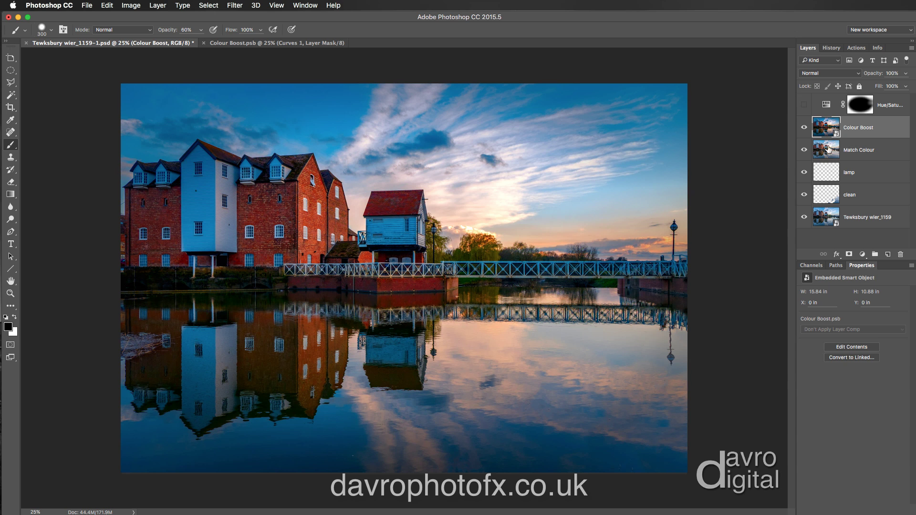
left_click(804, 128)
left_click(804, 128)
left_click(804, 105)
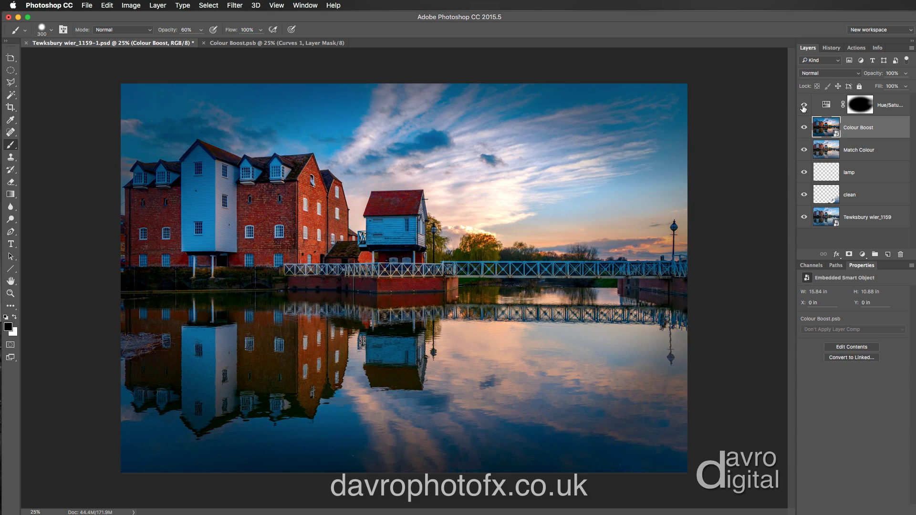
Lower the opacity of the Hue/Saturation vignette layer to 89%
left_click(890, 106)
left_click_drag(879, 75, 874, 75)
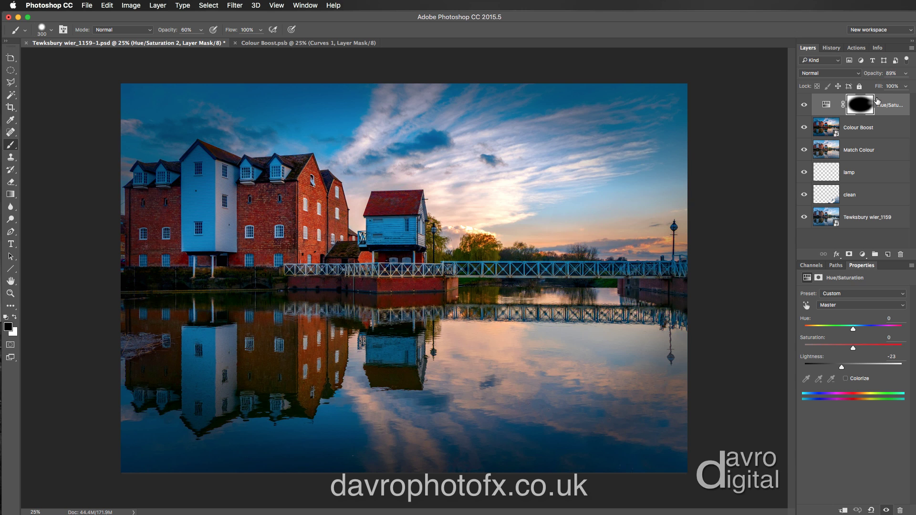
Compare the photo with and without the Colour Boost layer while the Hue/Saturation layer is visible
key("super+plus")
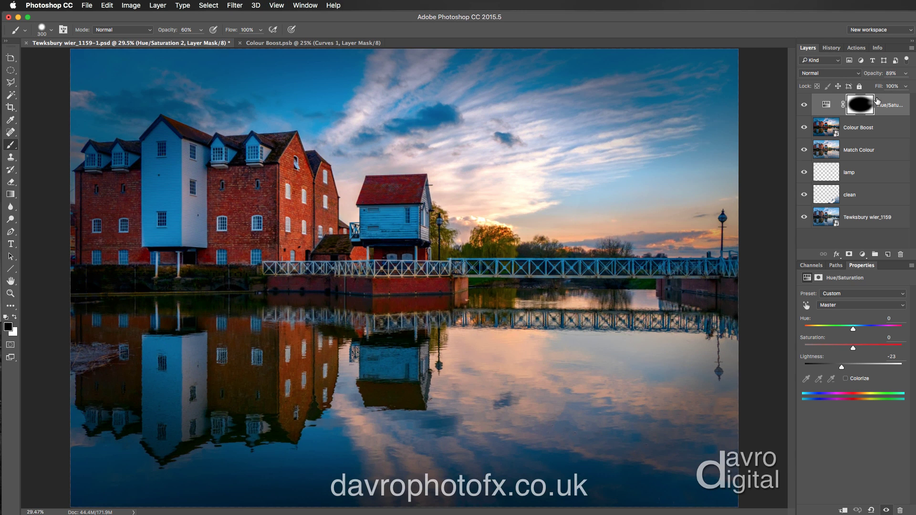
left_click(803, 128)
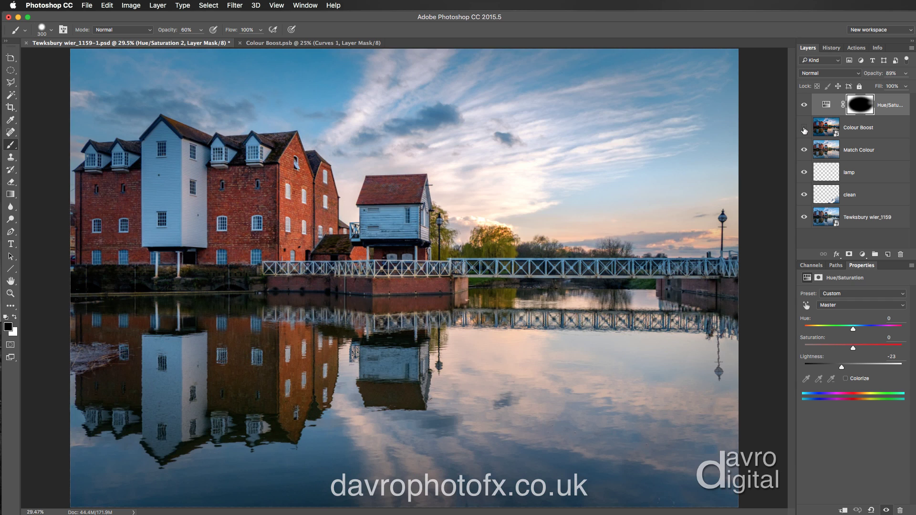
left_click(804, 128)
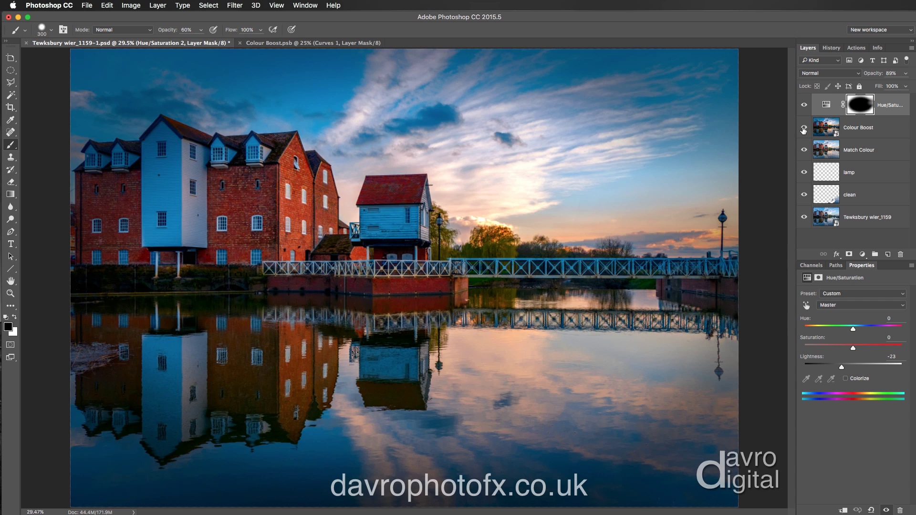
Close Colour Boost.psb and reopen it from the Colour Boost smart object, ending back in the Tewksbury wier_1159-1.psd document
left_click(241, 43)
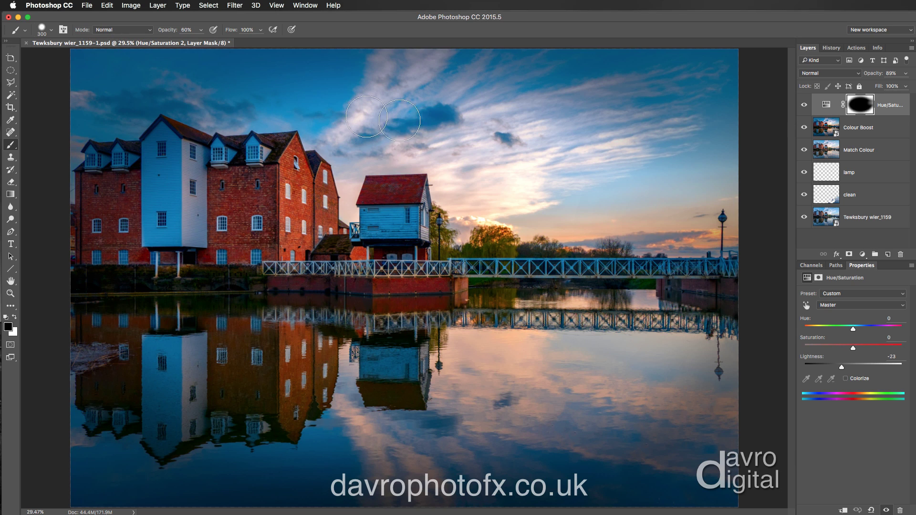
left_click(830, 128)
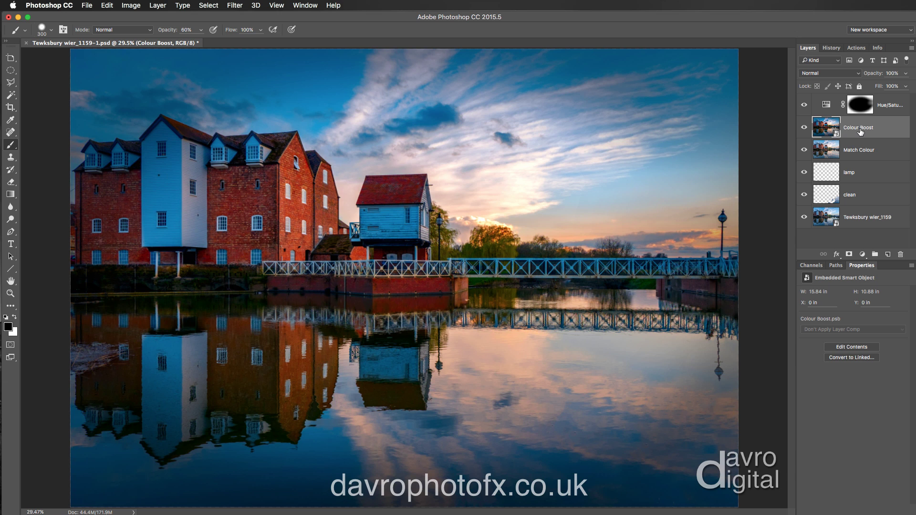
double_click(827, 128)
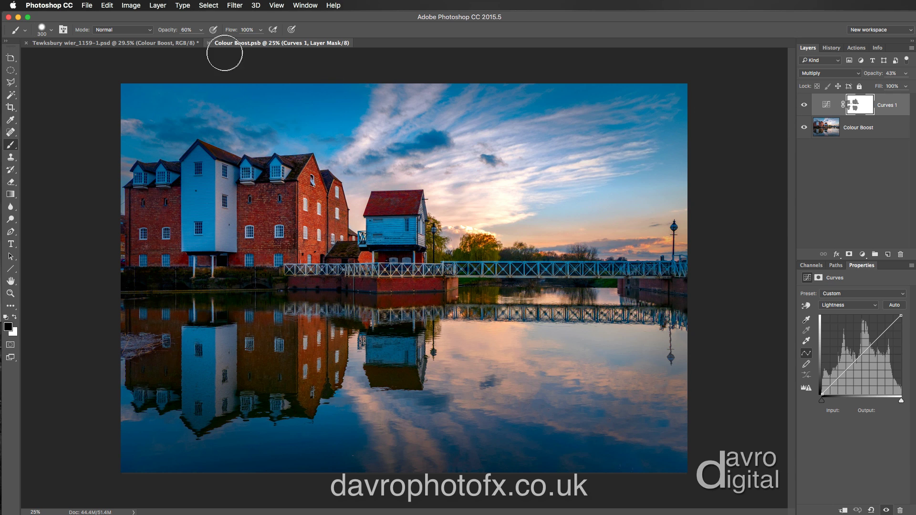
left_click(162, 43)
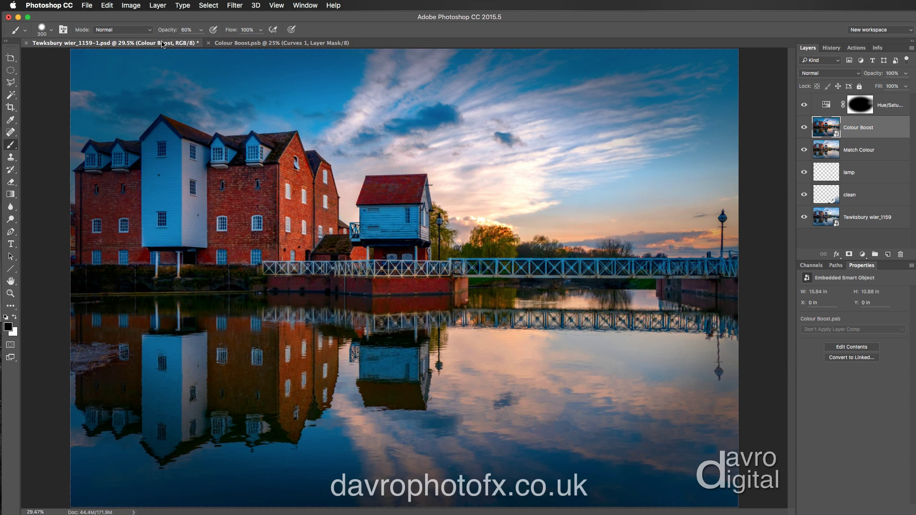